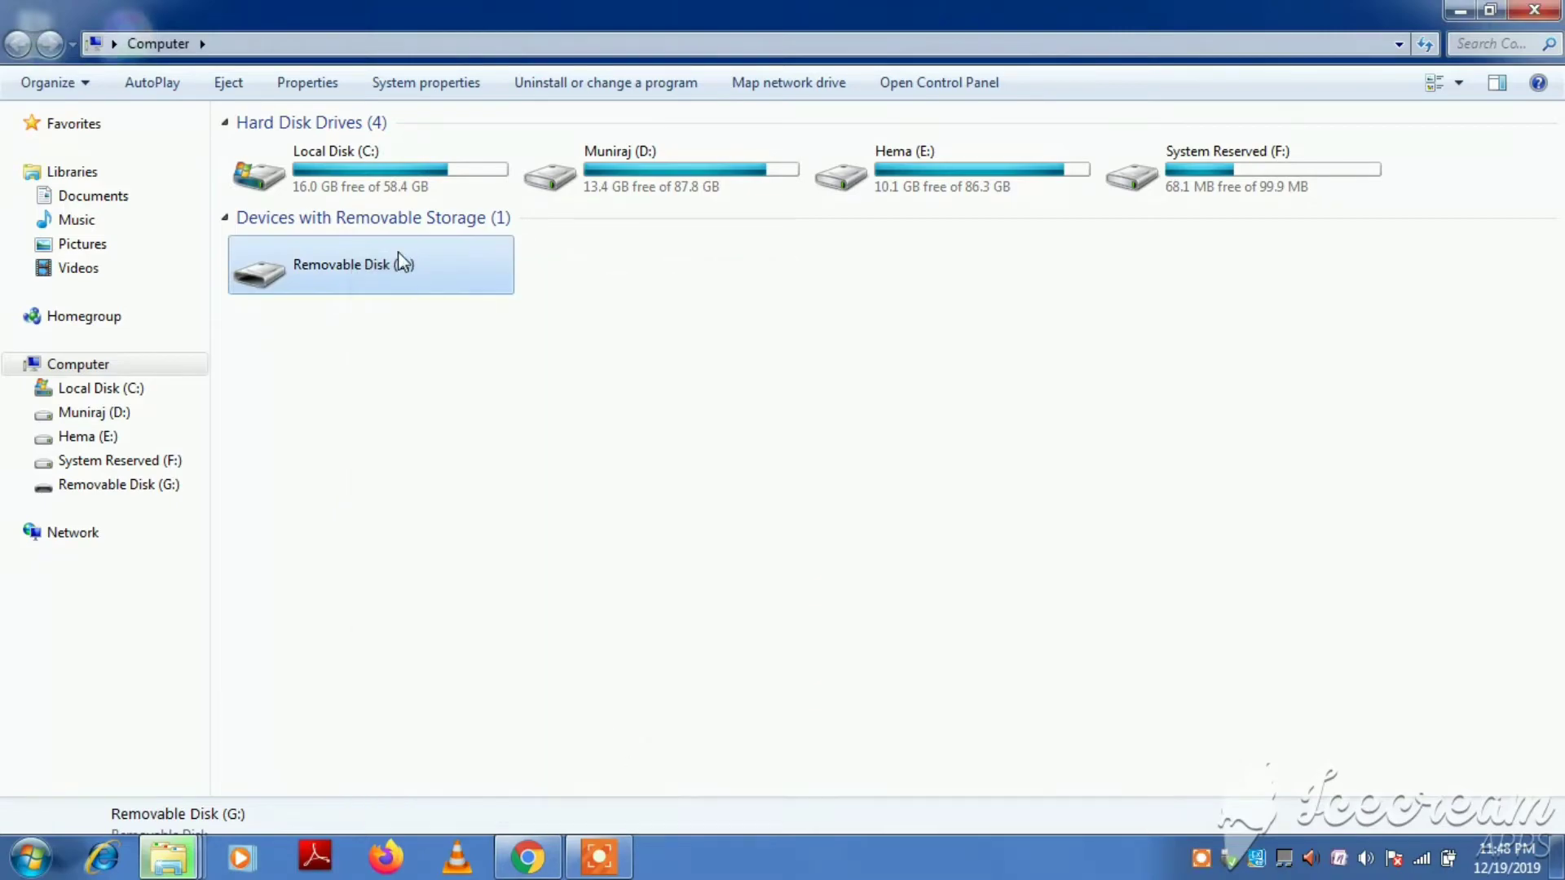
# Try to quick-format removable disk G: with the FAT32 file system and 8192-byte allocation units
pyautogui.click(1532, 12)
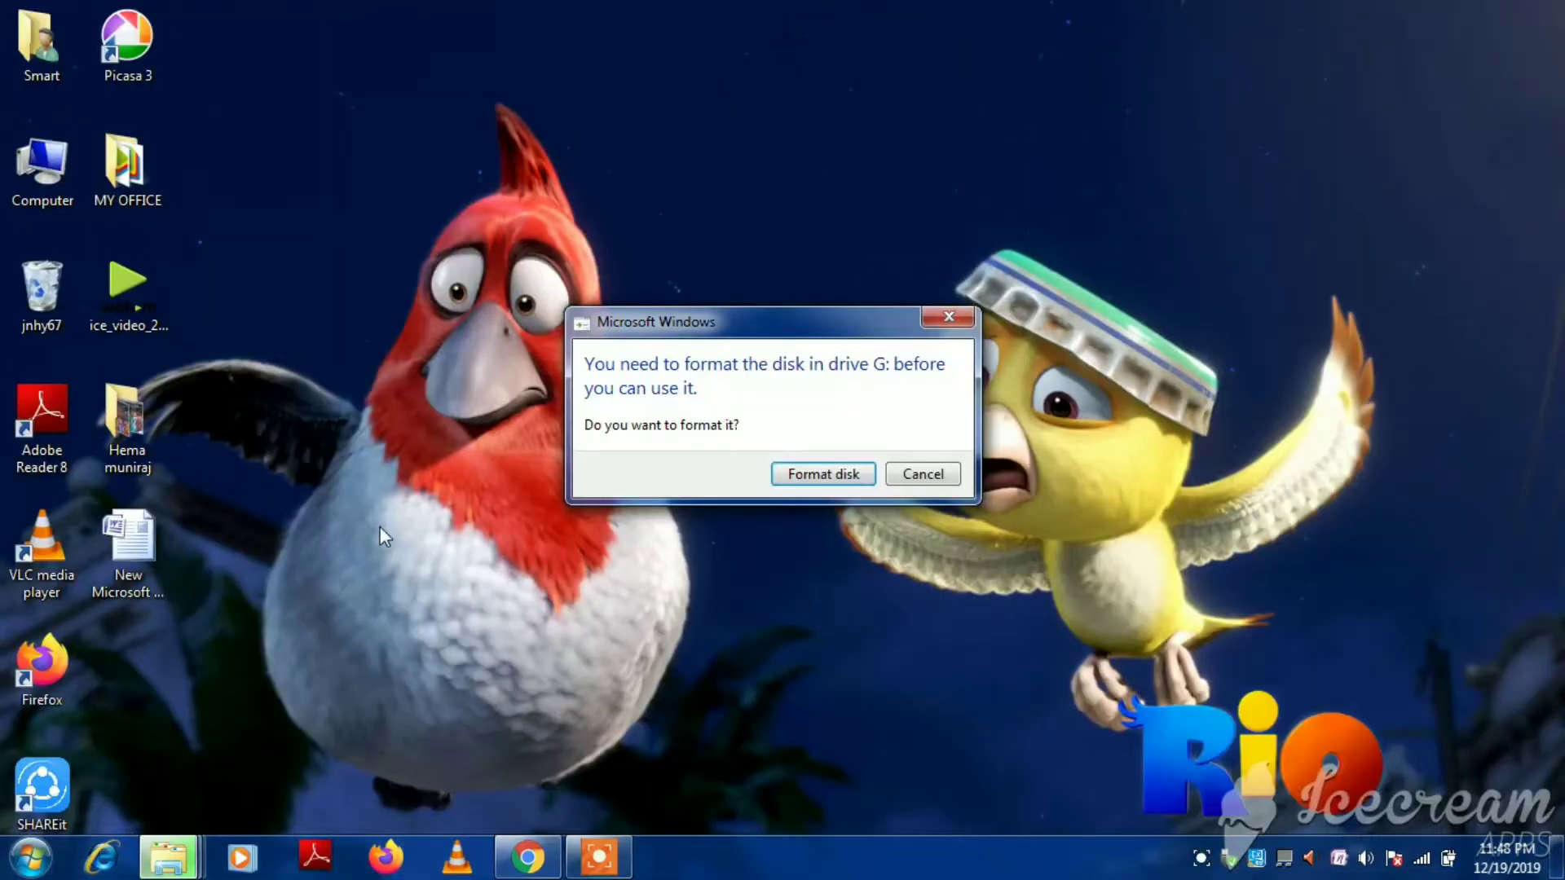
pyautogui.click(828, 481)
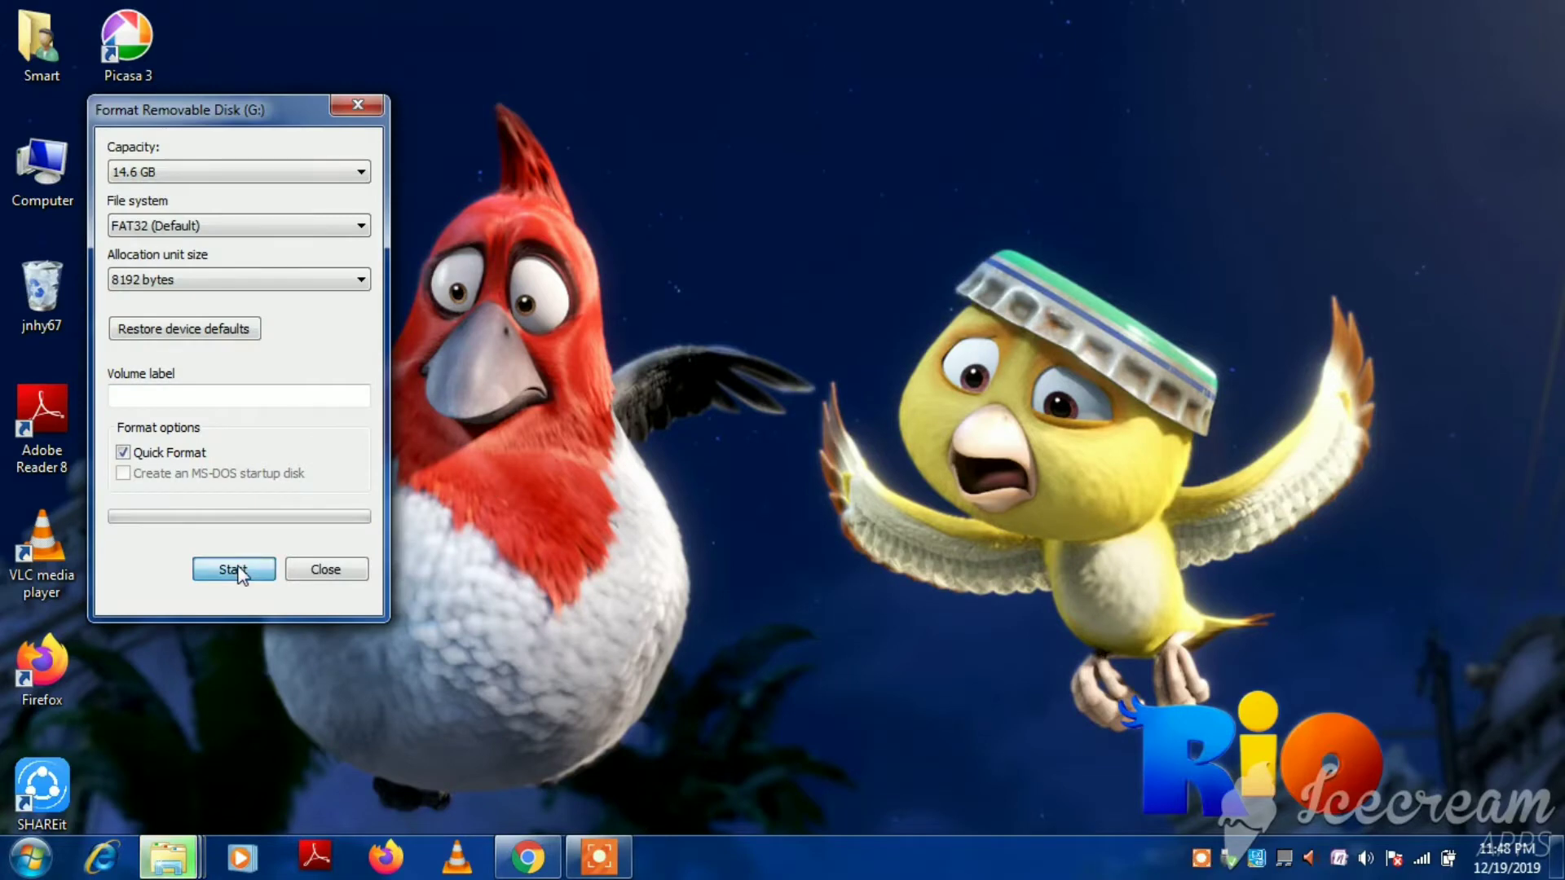
pyautogui.click(237, 571)
pyautogui.click(808, 461)
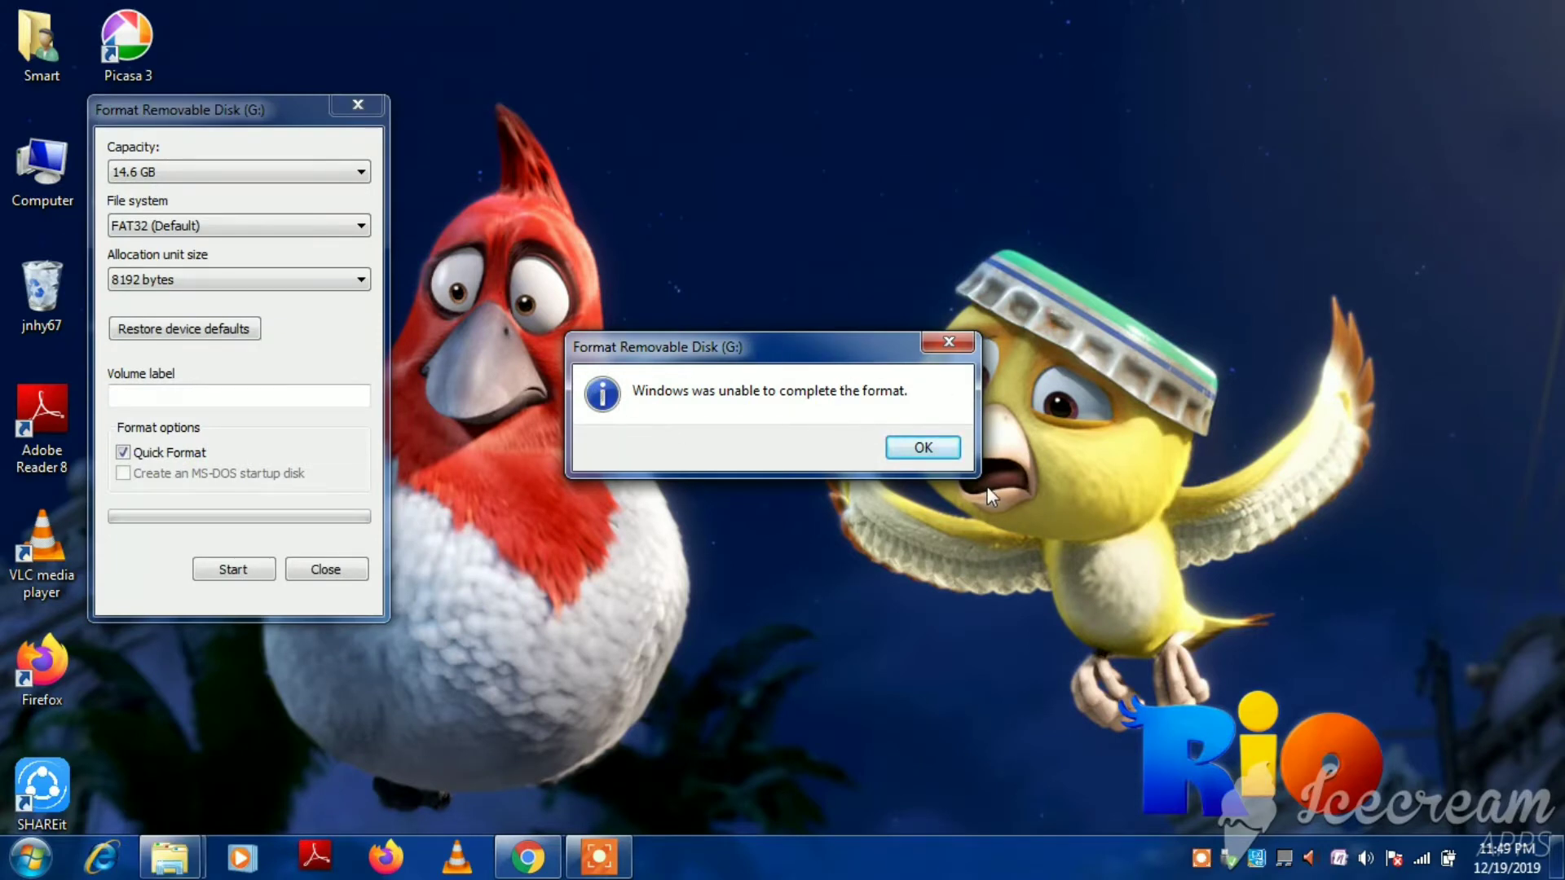
pyautogui.click(922, 448)
# Try to quick-format removable disk G: with the NTFS file system
pyautogui.click(208, 229)
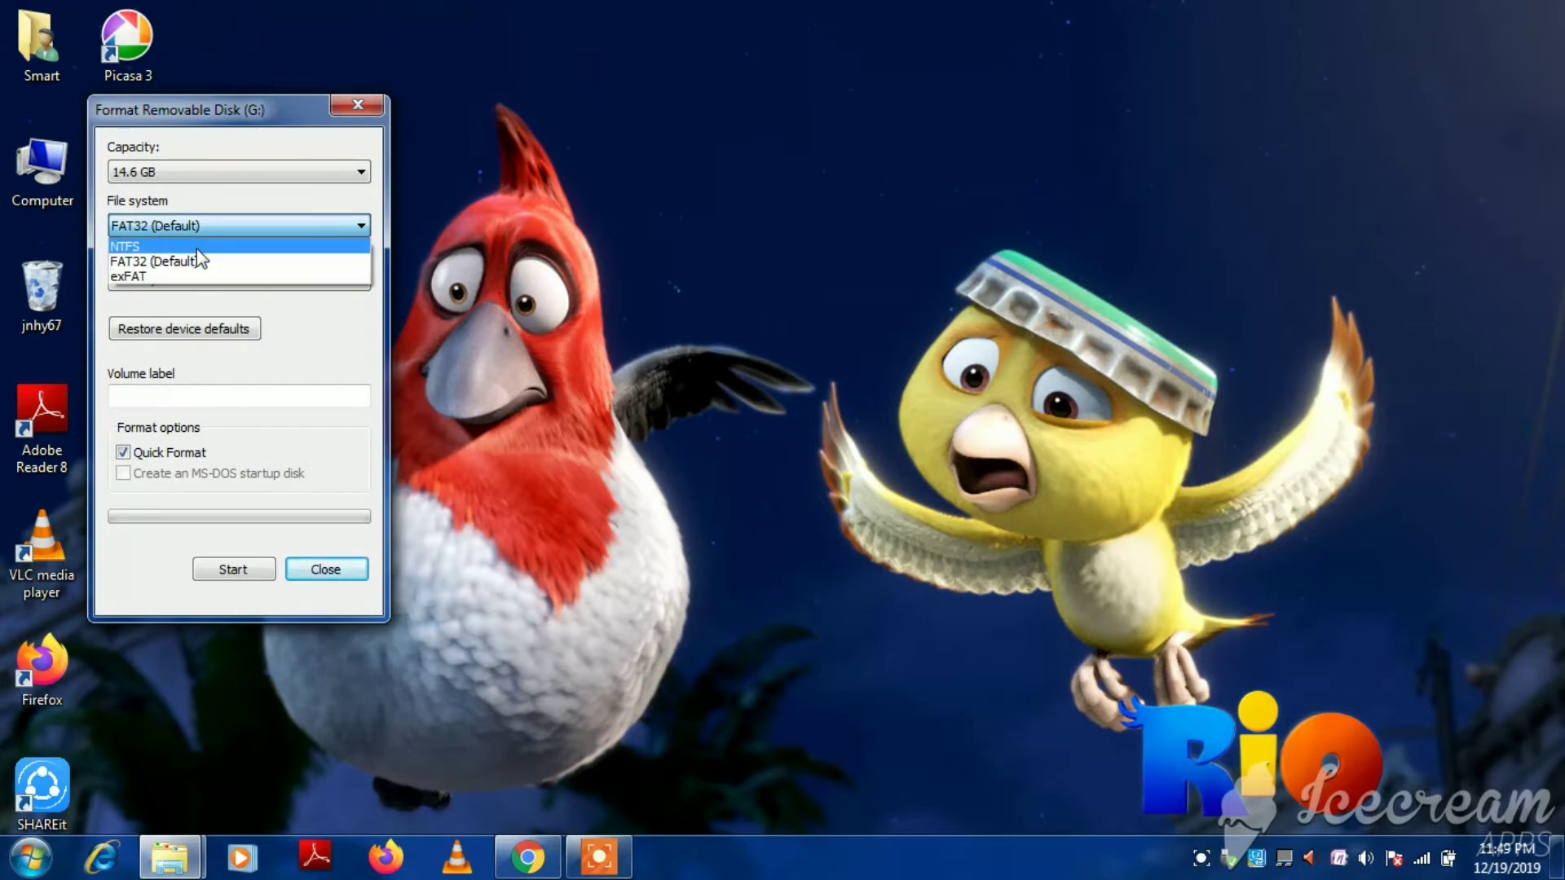
pyautogui.click(163, 246)
pyautogui.click(259, 569)
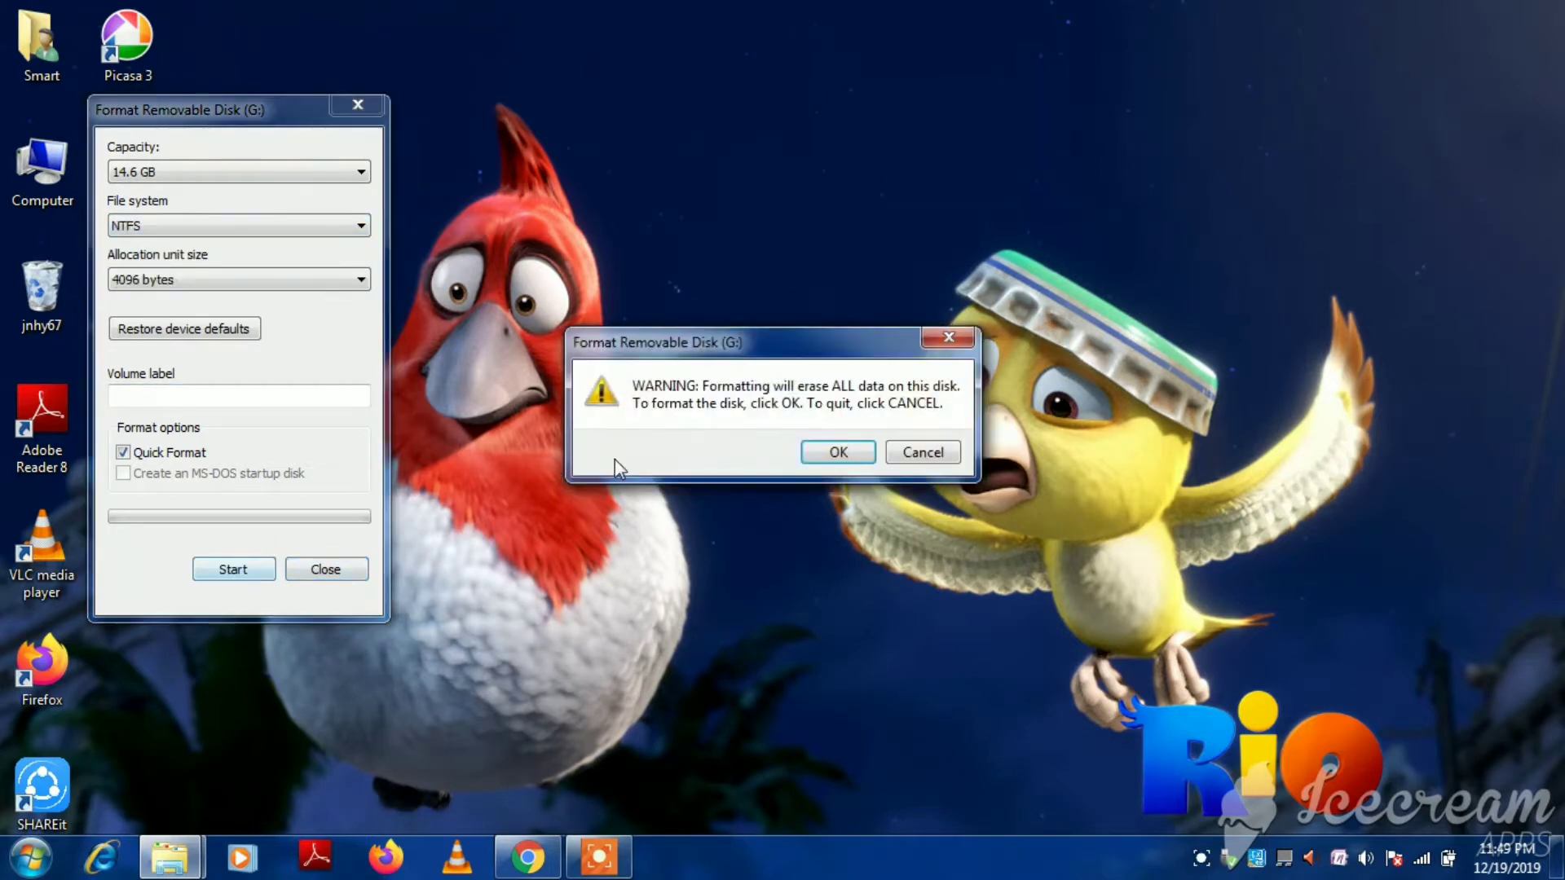
pyautogui.click(817, 456)
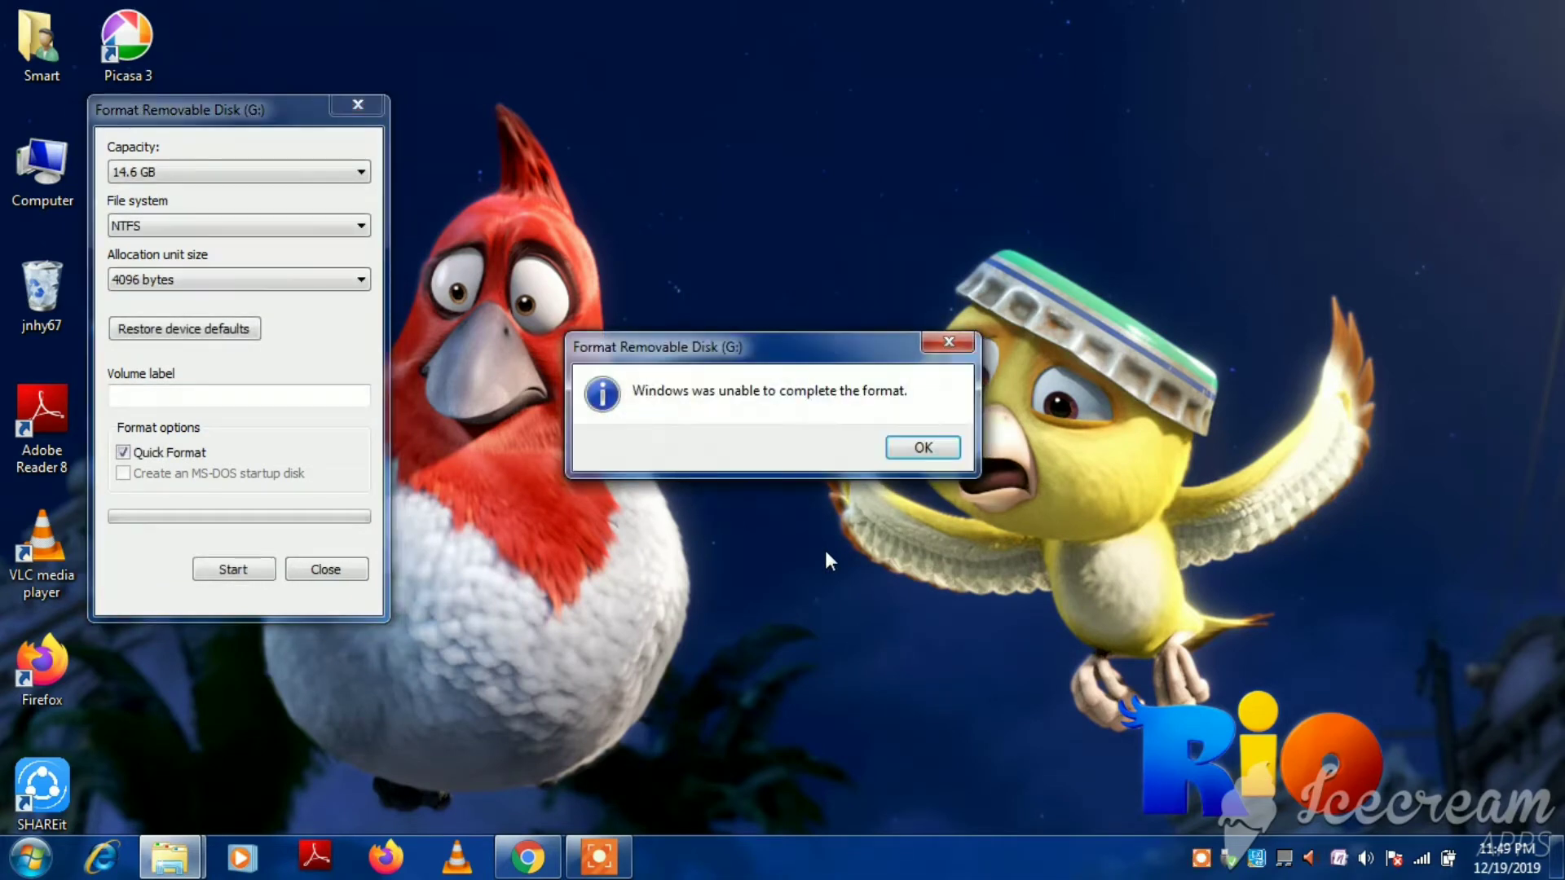
pyautogui.click(945, 445)
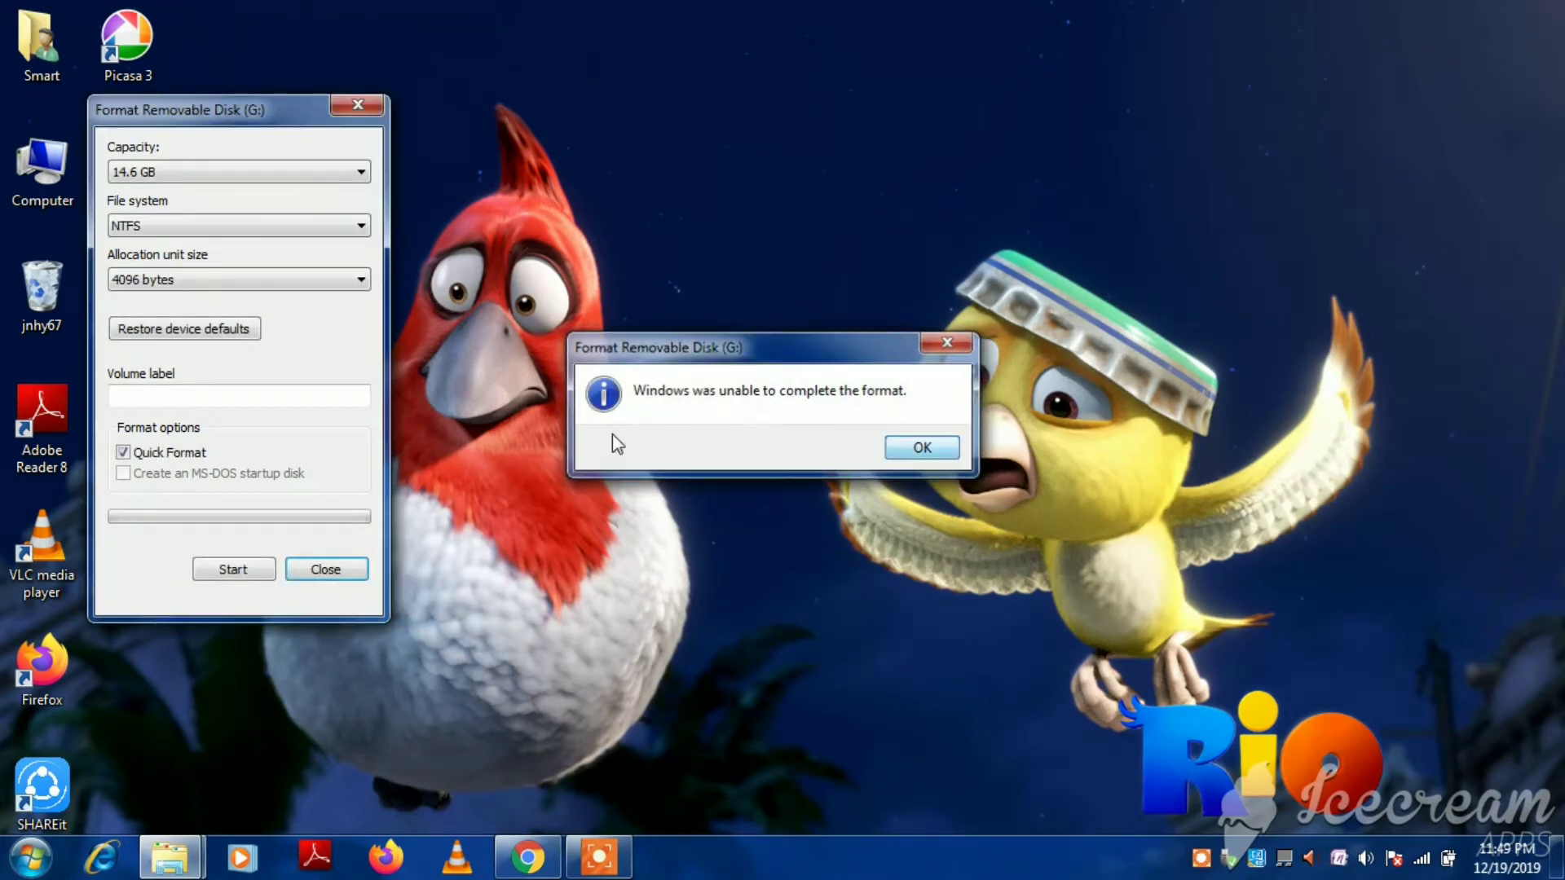
# Try to quick-format removable disk G: with the exFAT file system, and close the format dialog
pyautogui.click(223, 218)
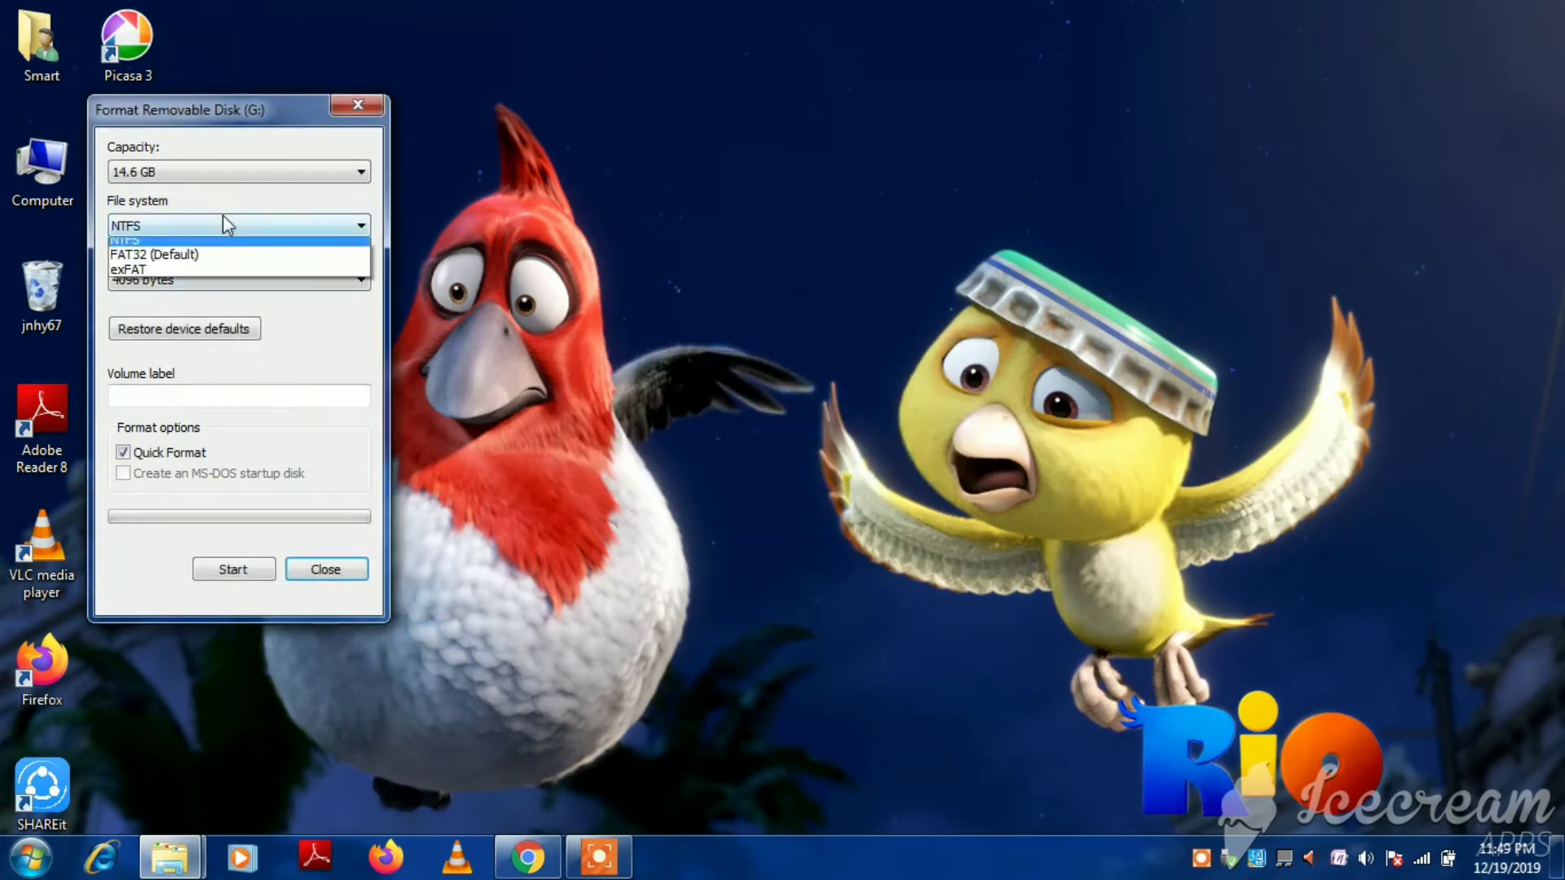
pyautogui.click(225, 276)
pyautogui.click(245, 569)
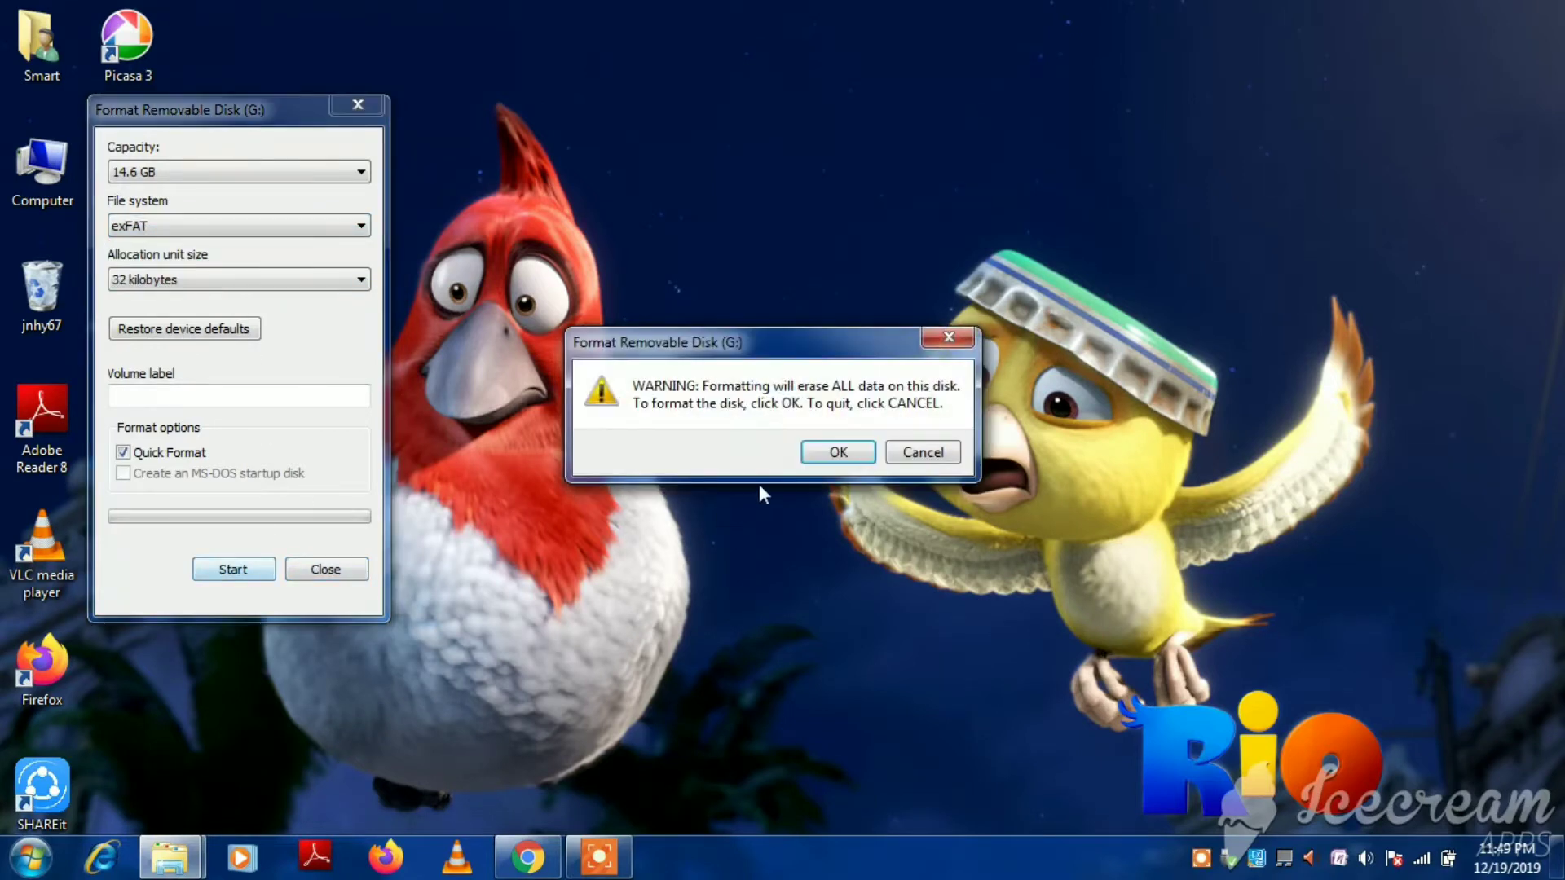
pyautogui.click(822, 453)
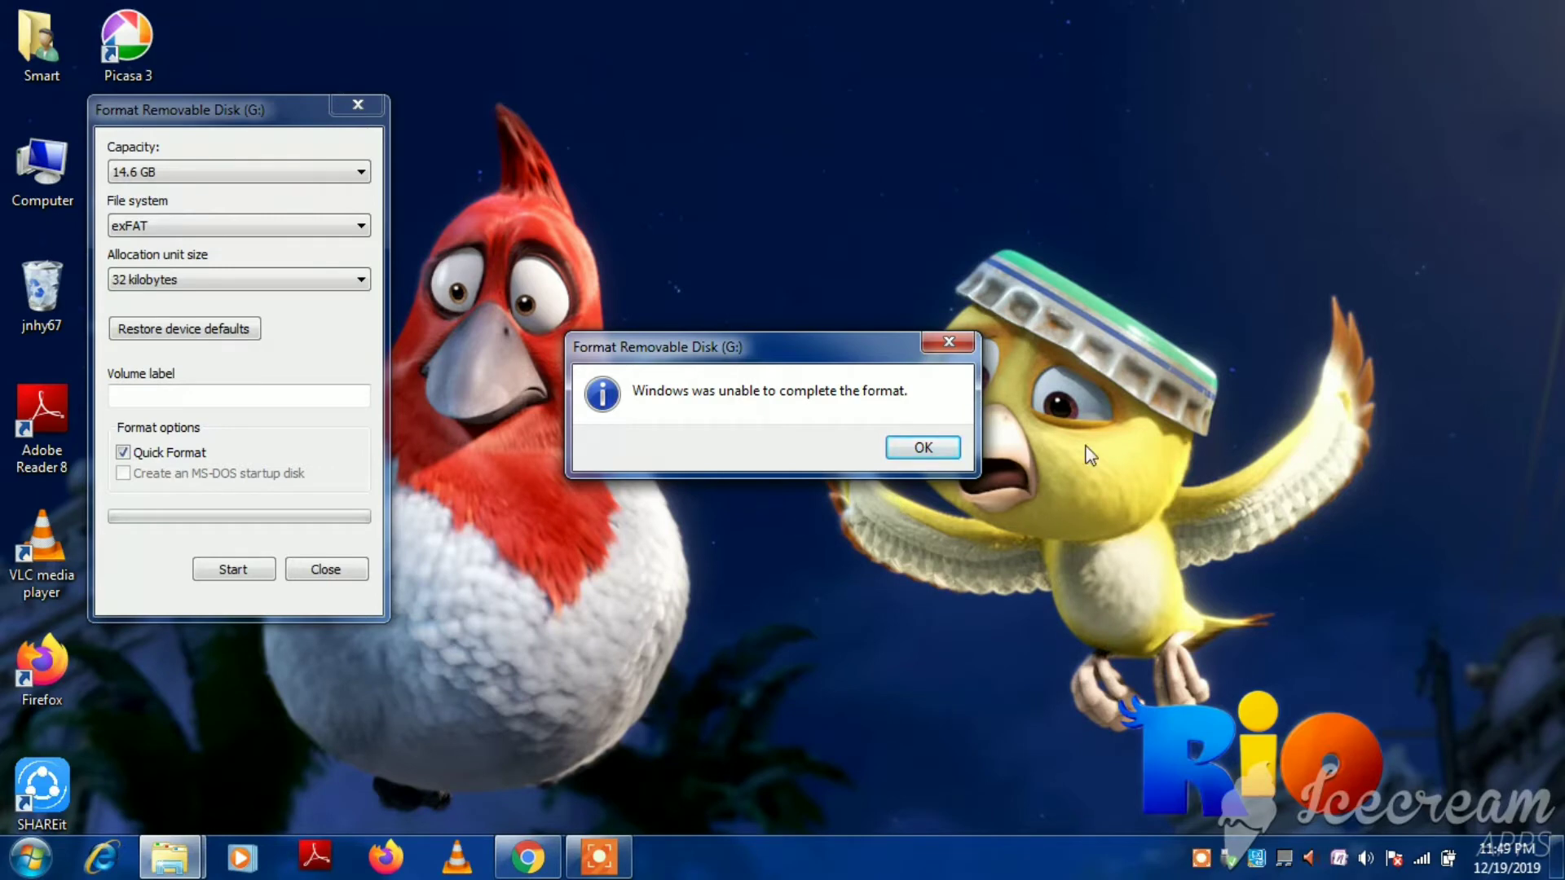
pyautogui.click(926, 458)
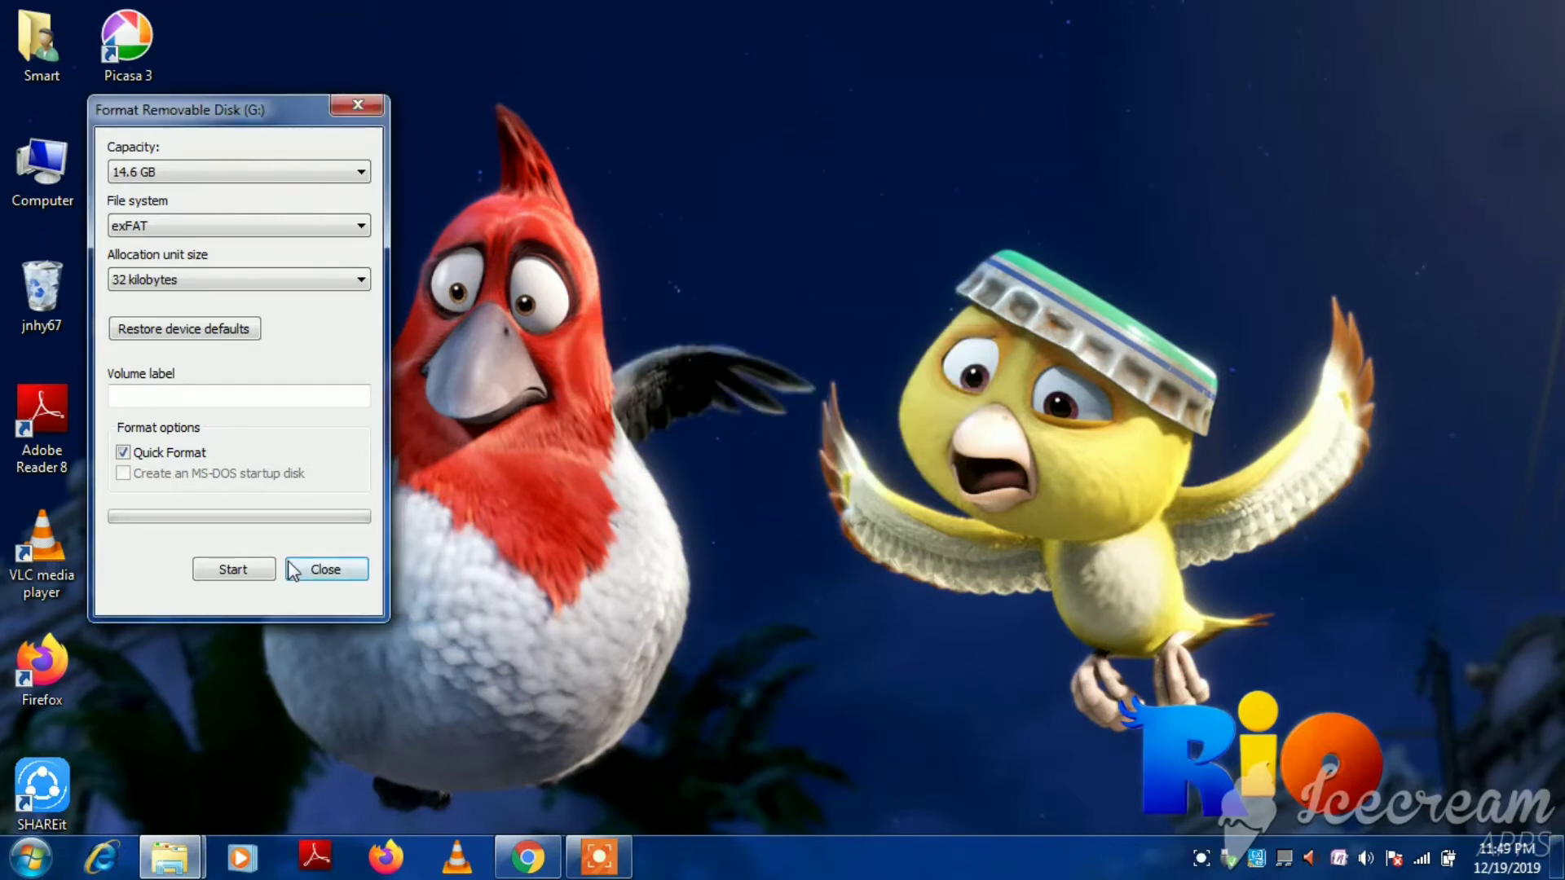
pyautogui.click(323, 568)
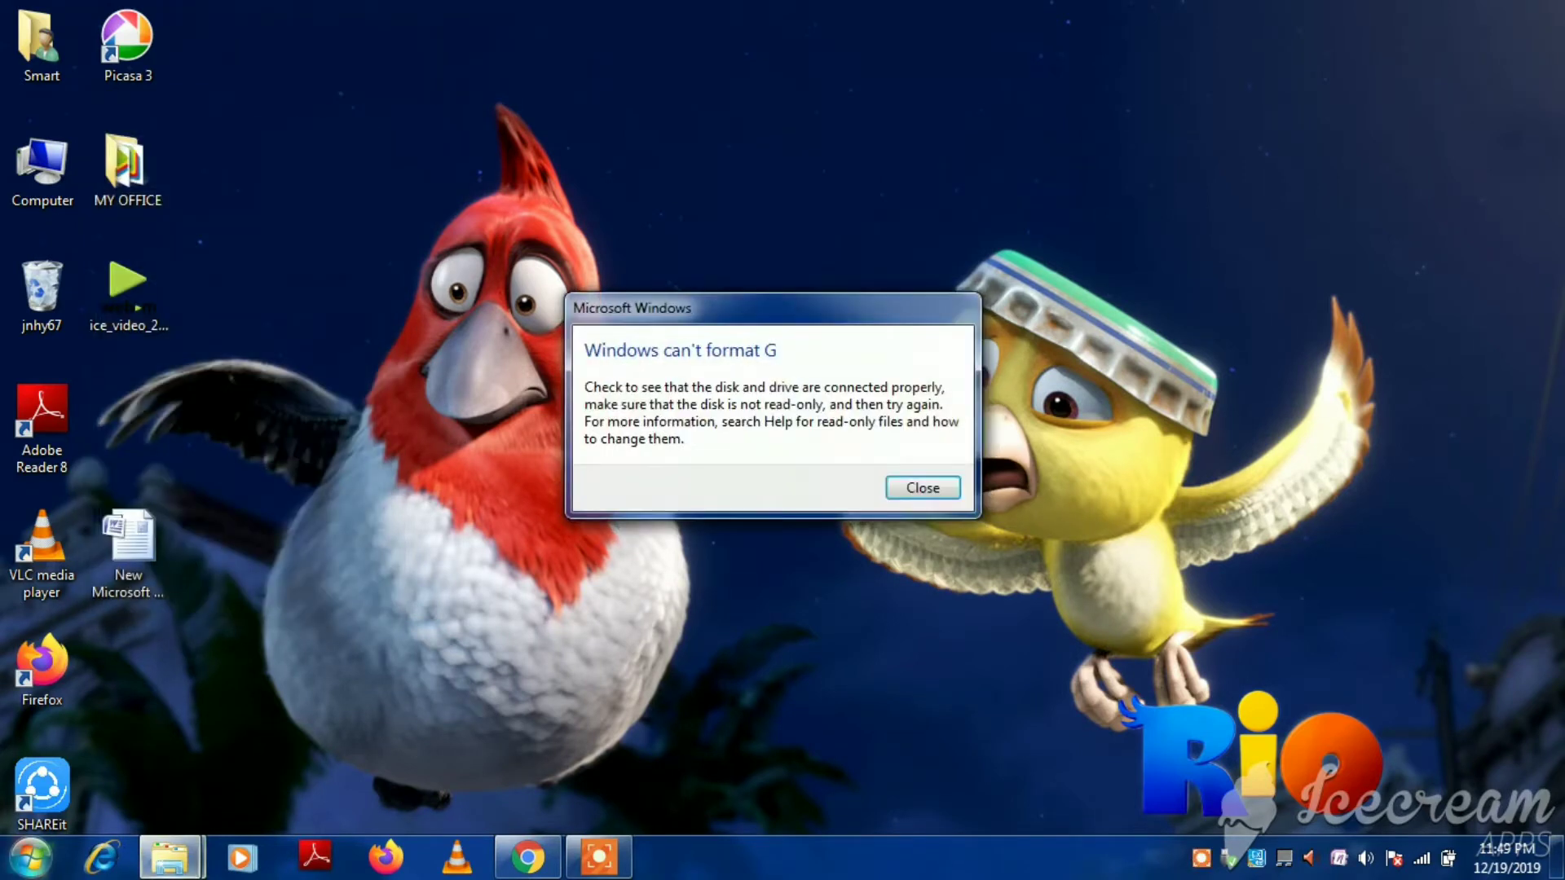
pyautogui.click(922, 487)
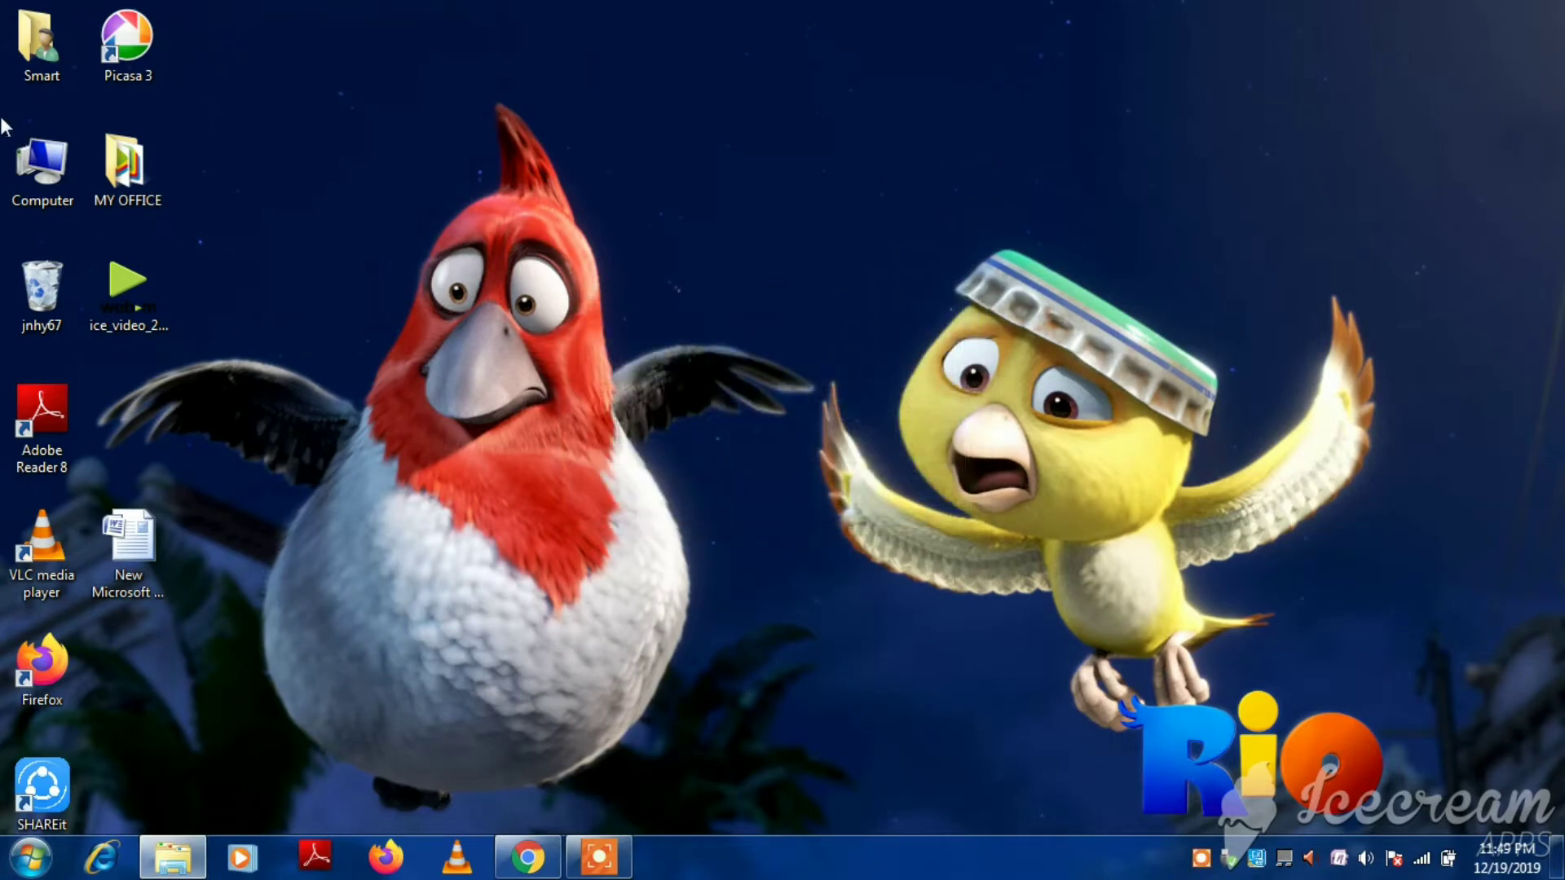
# Open Computer Management for this computer and show Disk Management
pyautogui.rightClick(50, 189)
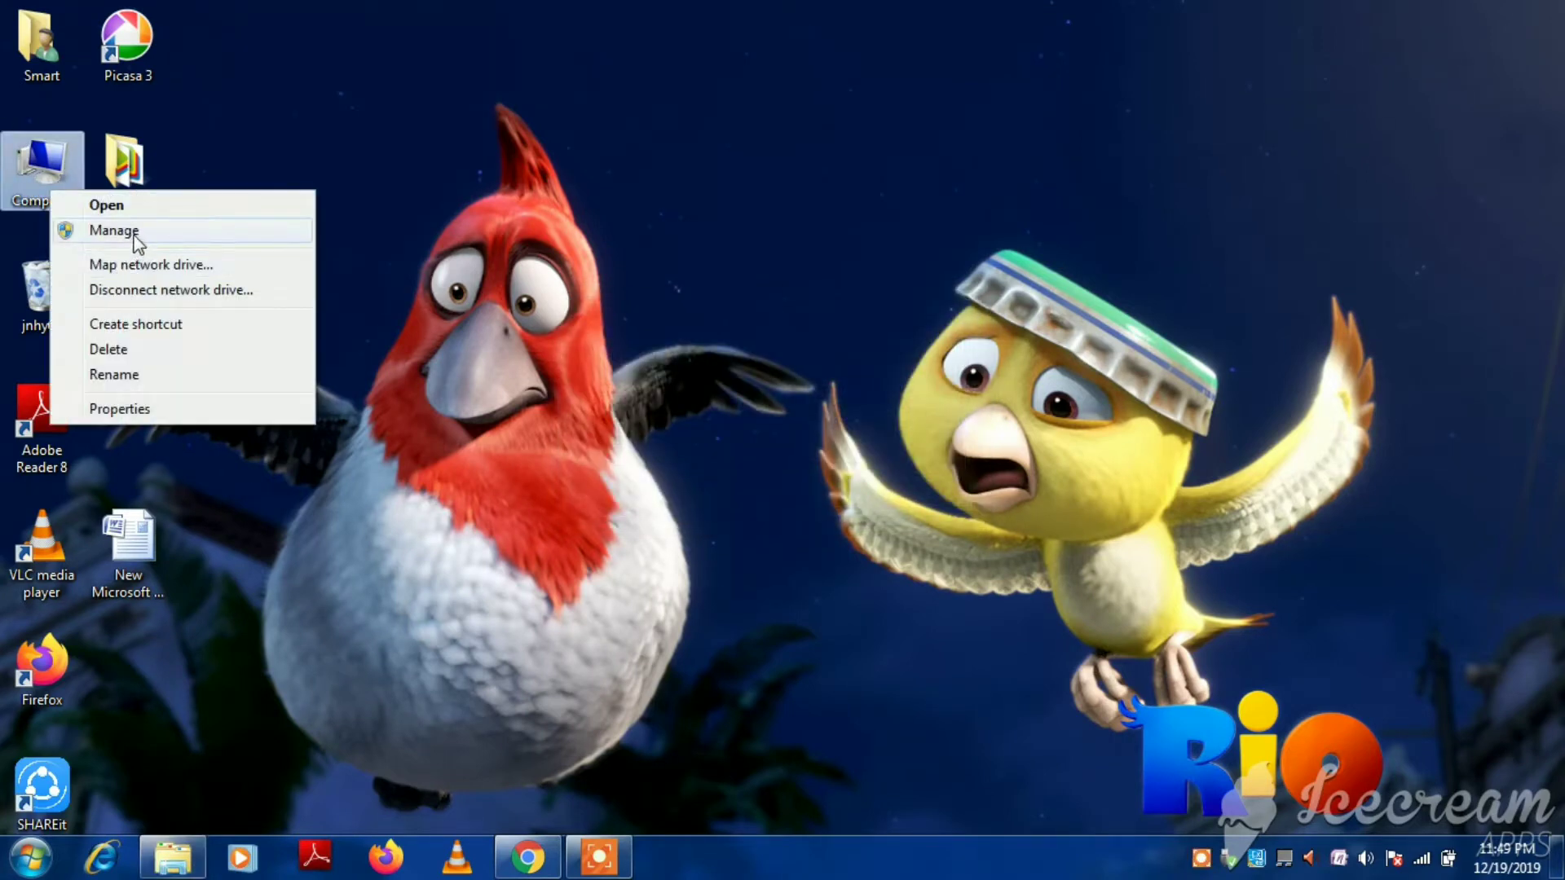
pyautogui.click(135, 232)
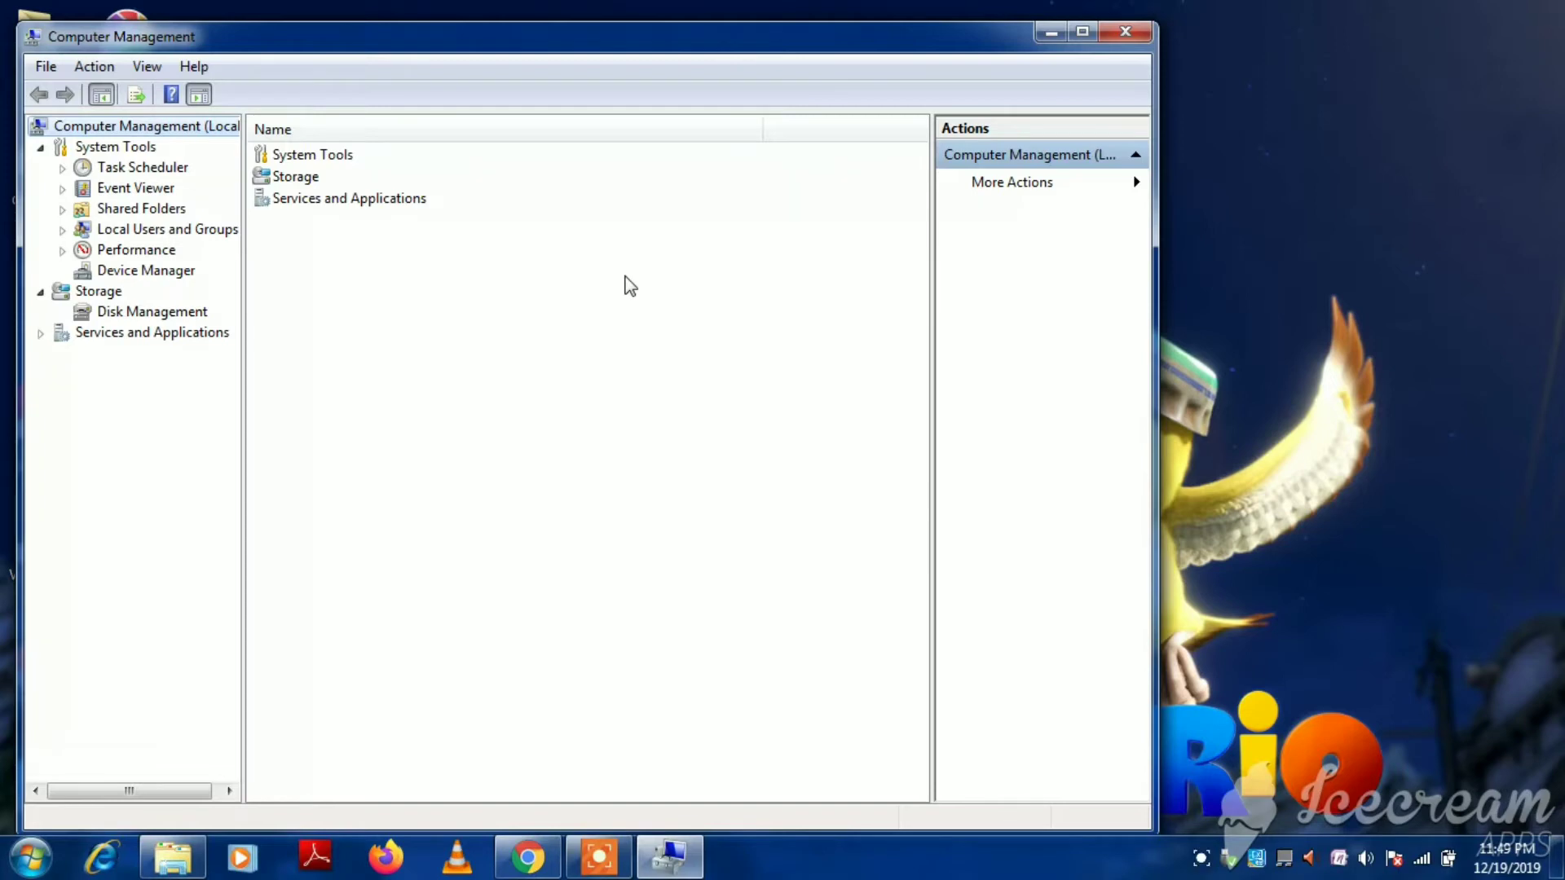
pyautogui.click(194, 315)
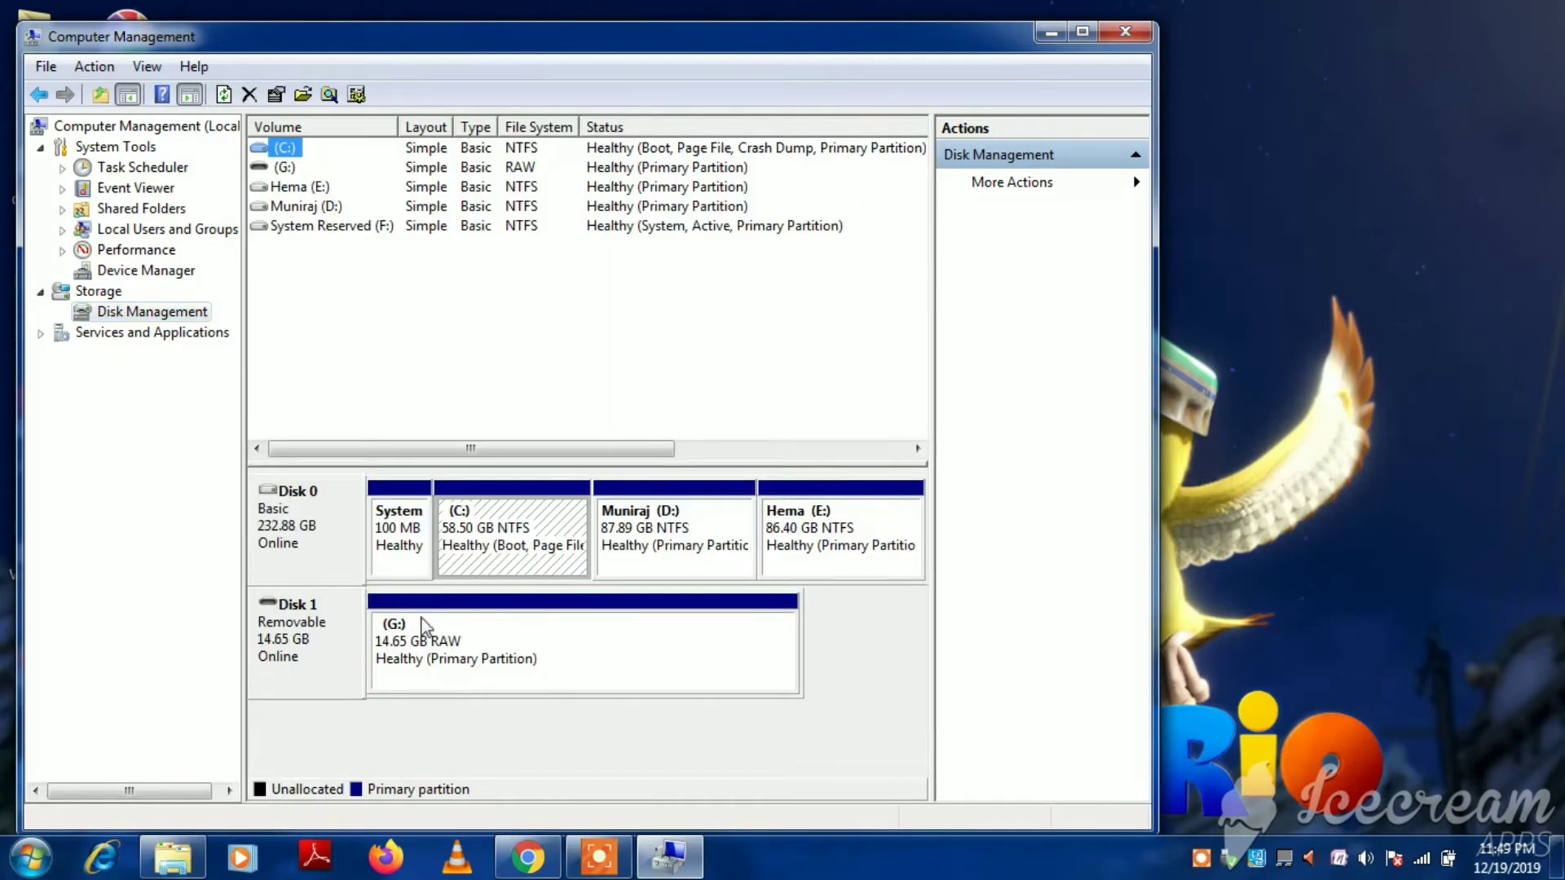
# Try to quick-format the G: partition on Disk 1 as FAT32 with the label New Volume in Disk Management
pyautogui.click(418, 673)
pyautogui.rightClick(439, 658)
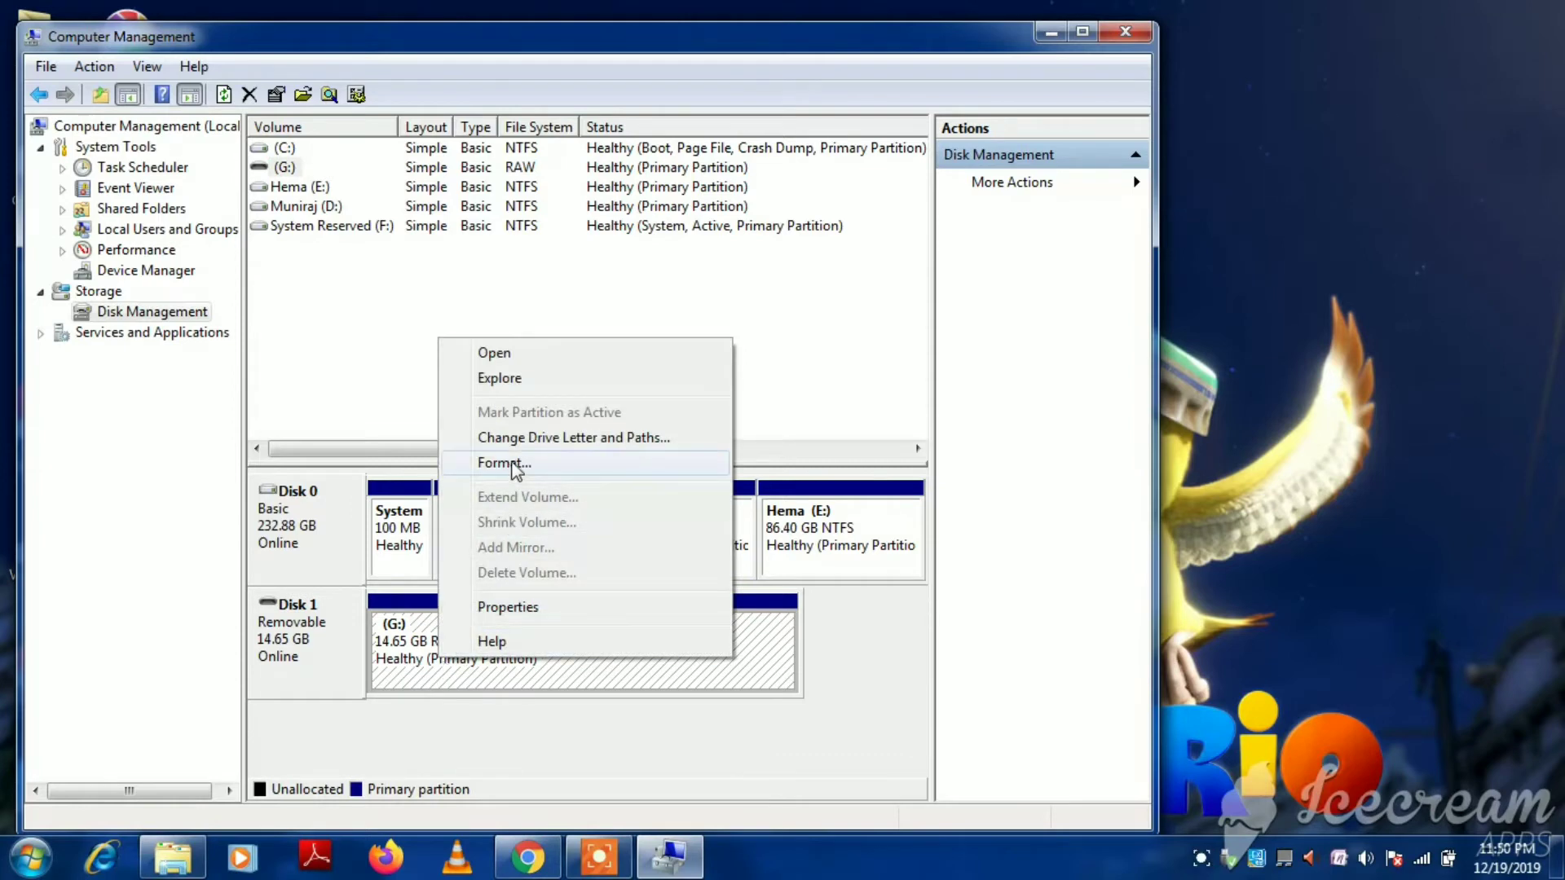
pyautogui.click(504, 462)
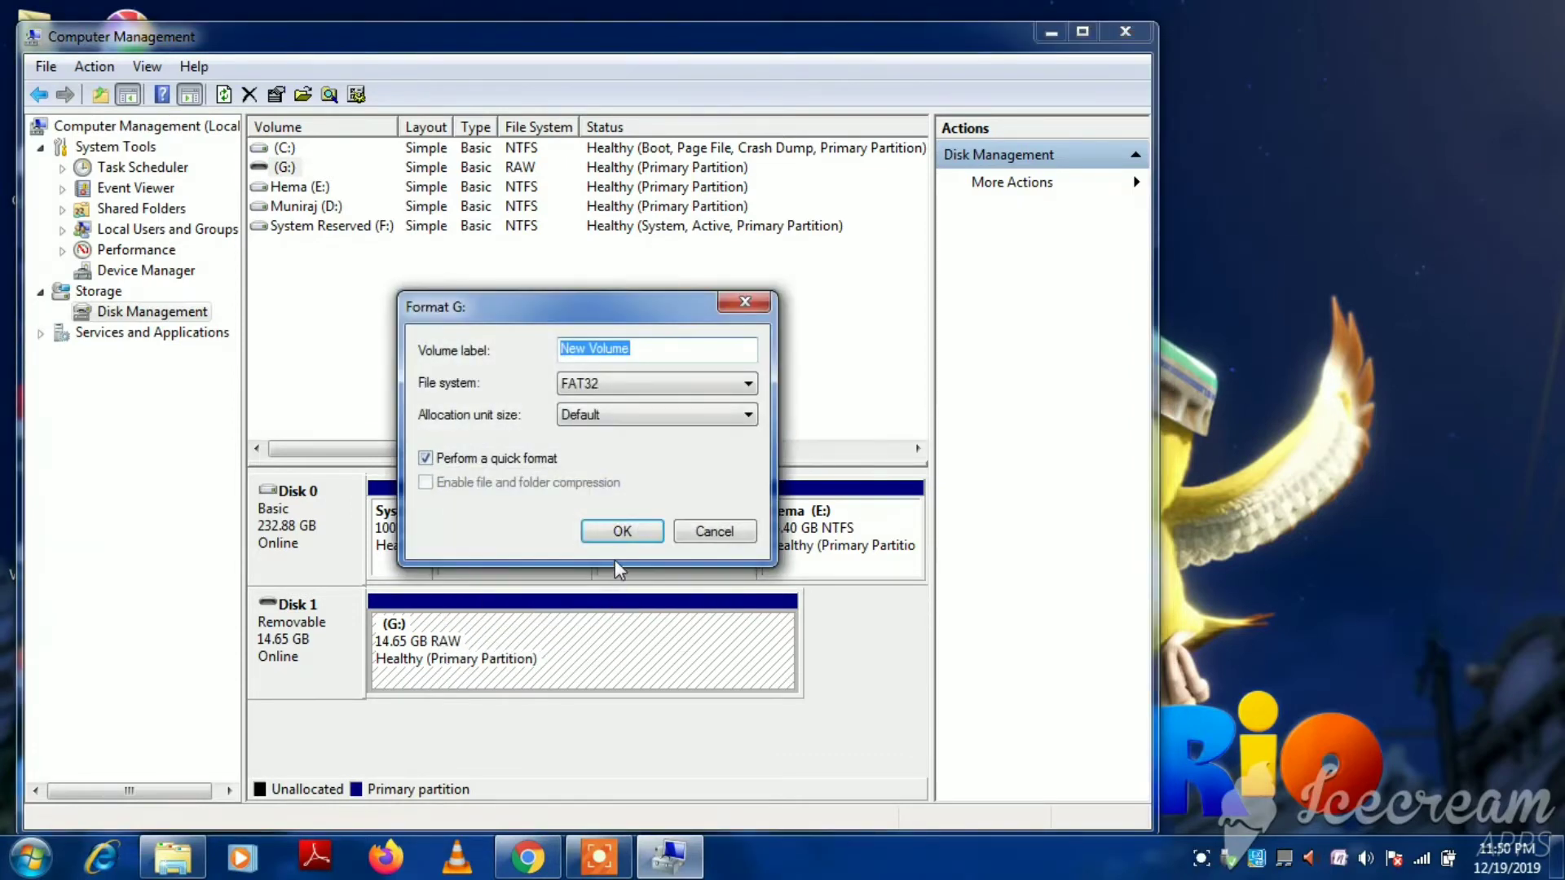
pyautogui.click(613, 538)
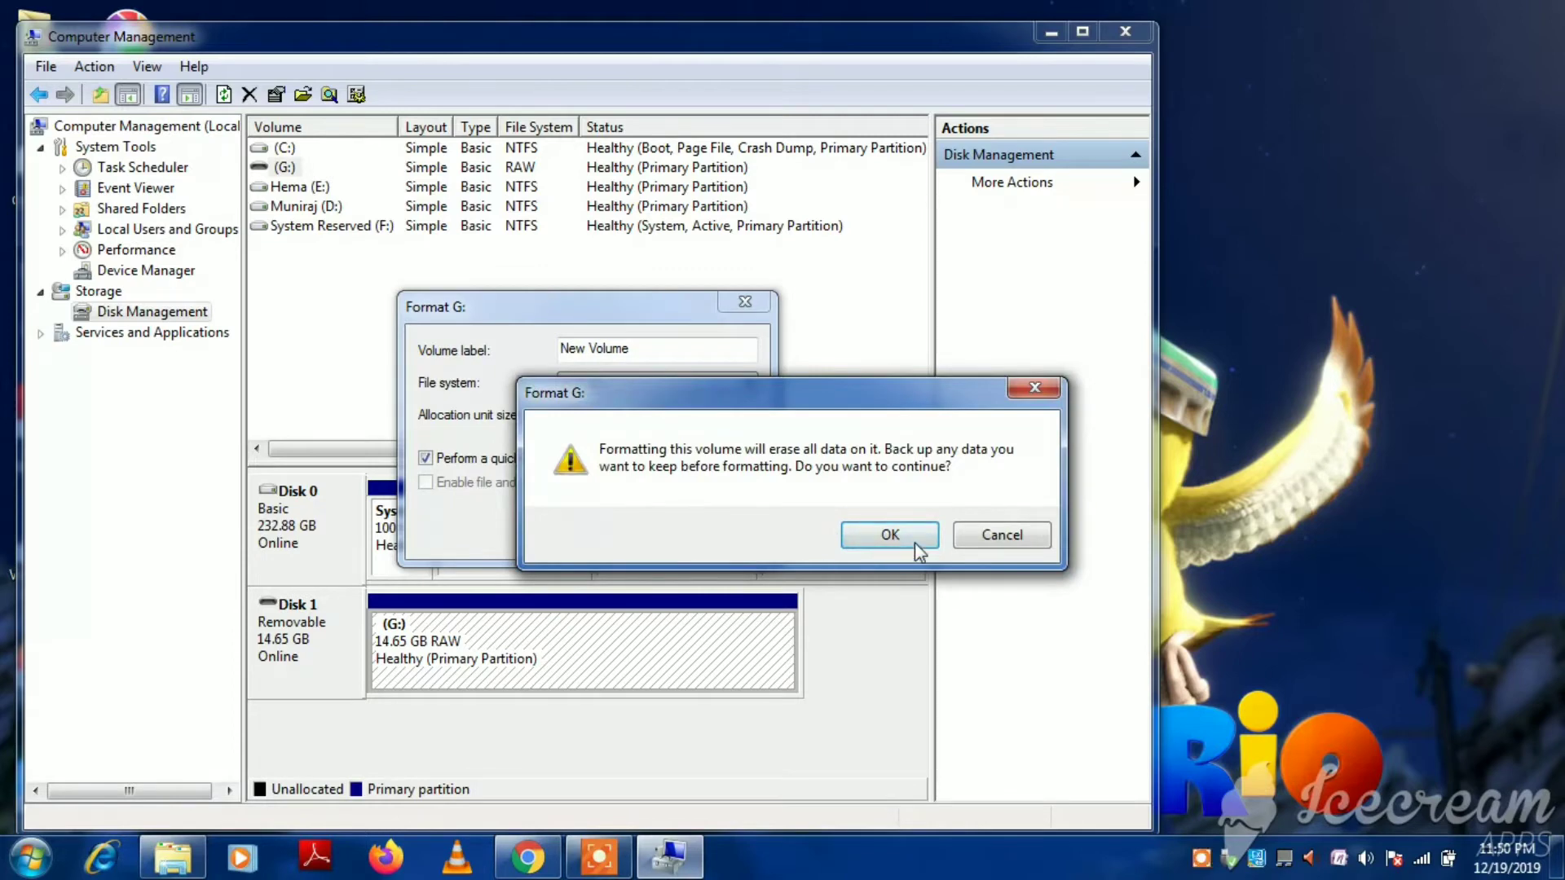
pyautogui.click(909, 538)
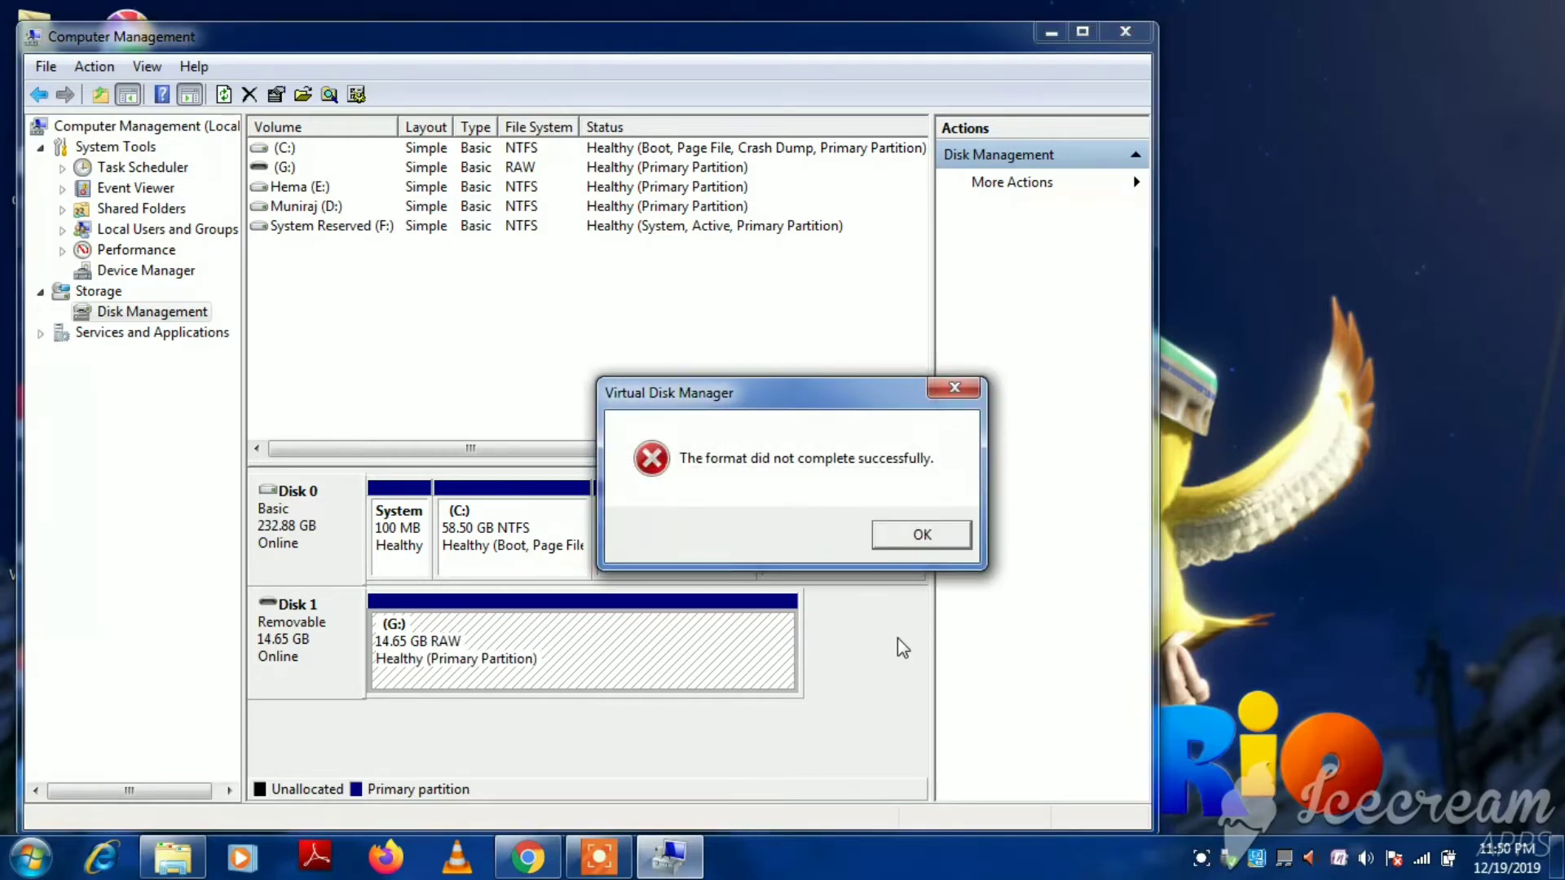
pyautogui.click(917, 534)
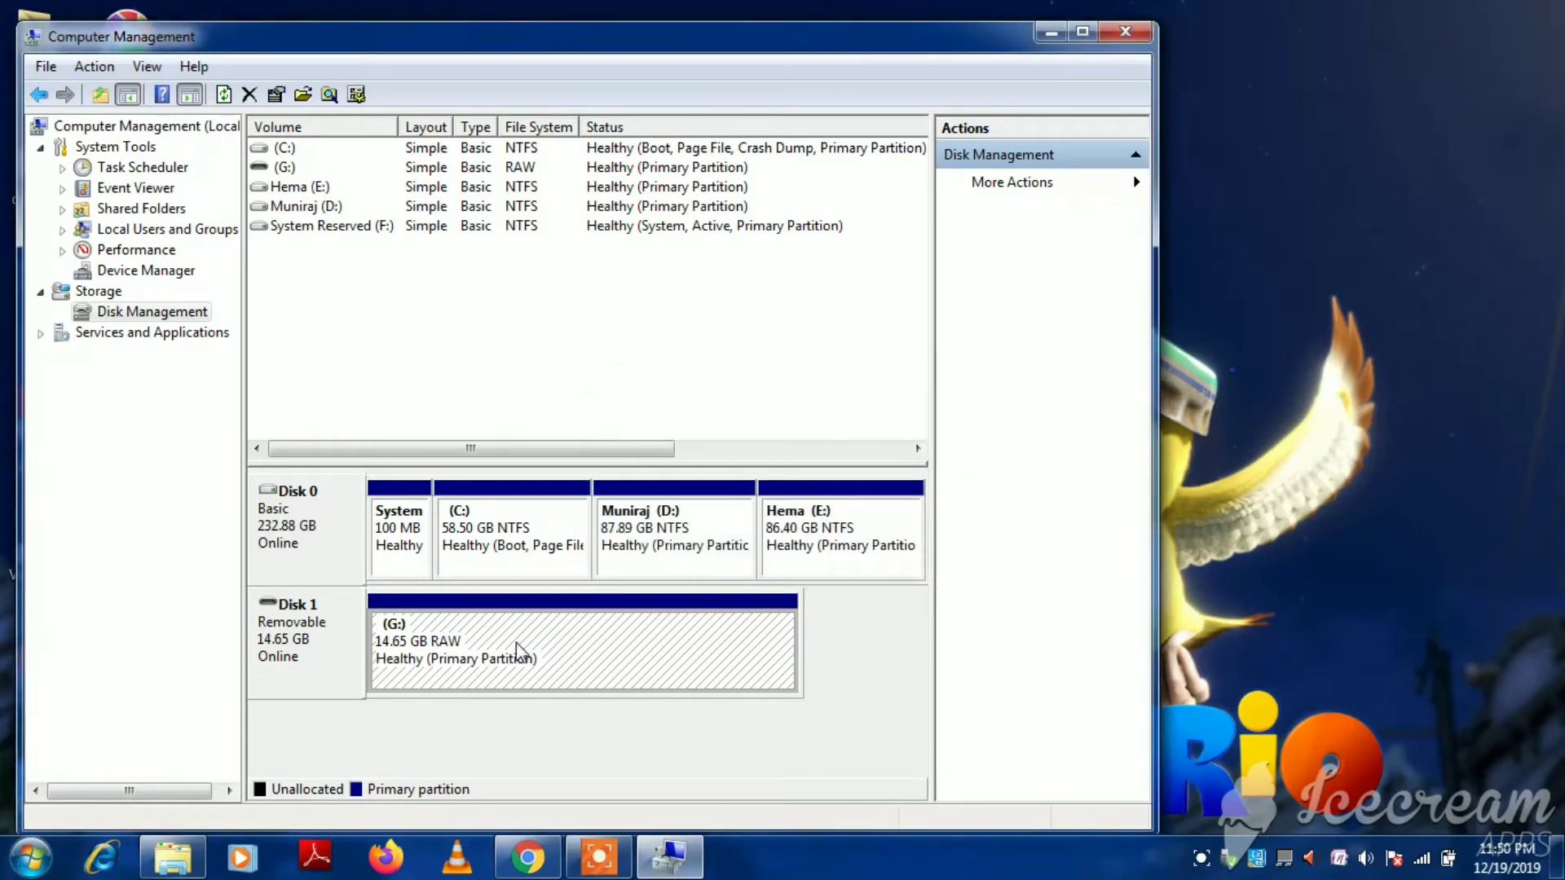
# Try to explore the G: partition from Disk Management without formatting it, and minimize Computer Management
pyautogui.rightClick(491, 662)
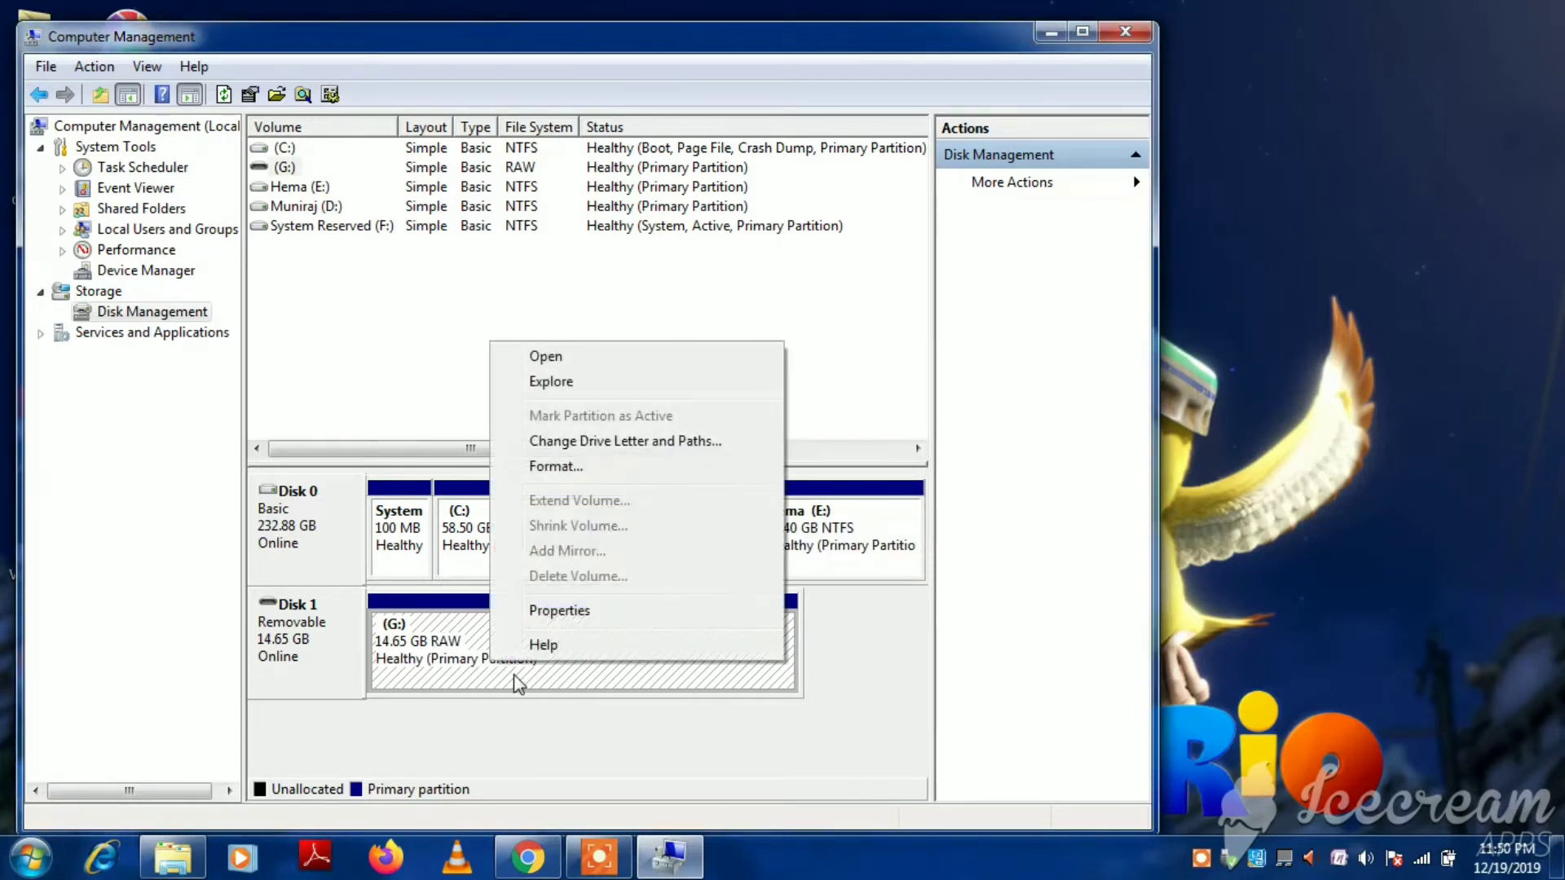
pyautogui.click(584, 380)
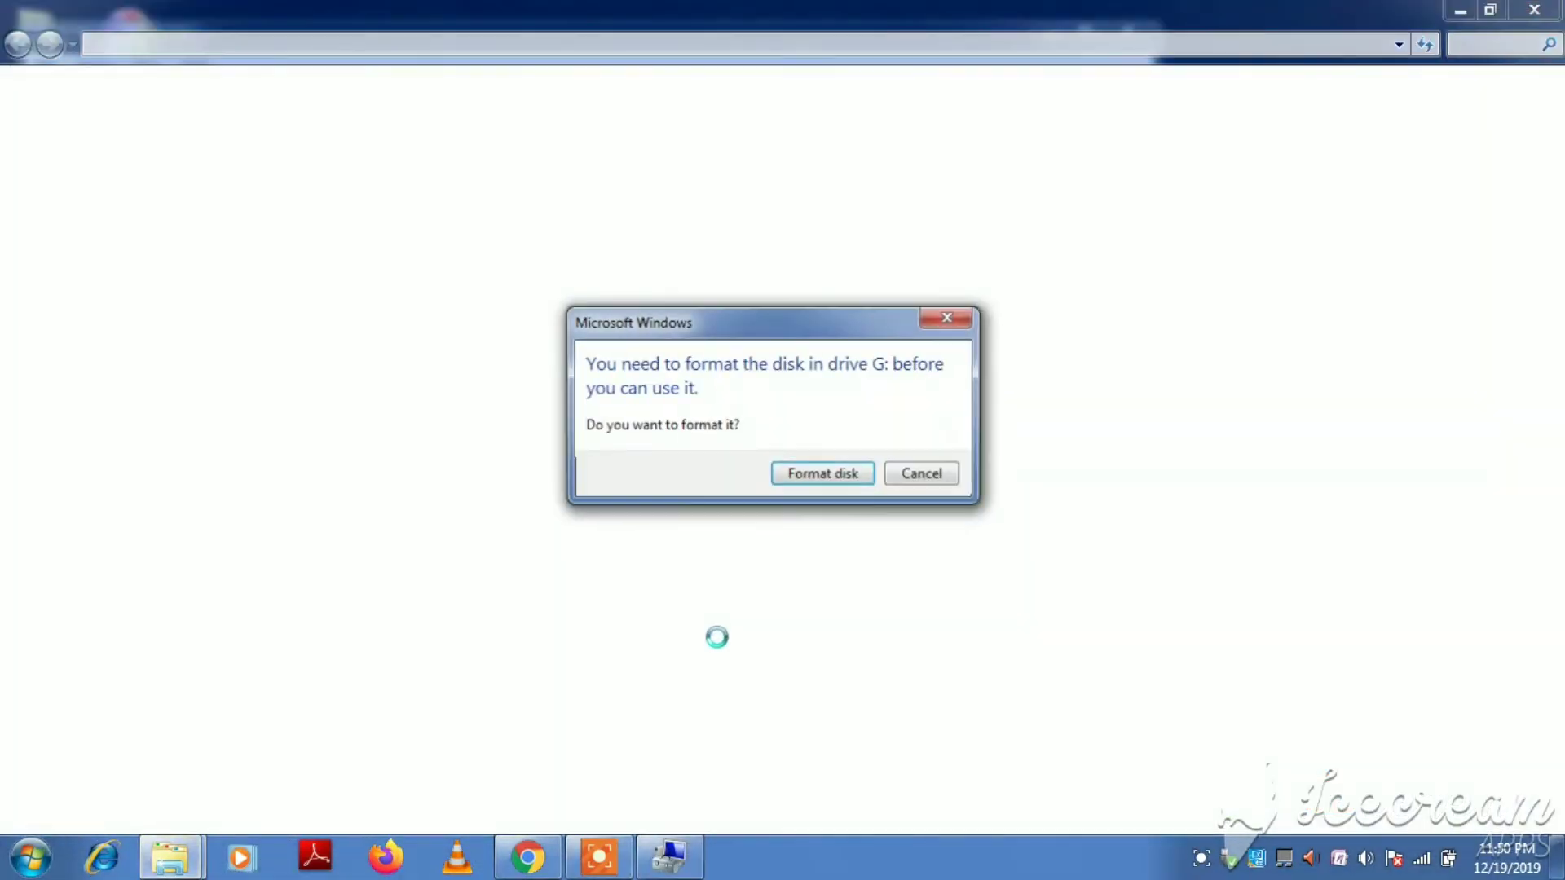
pyautogui.click(921, 474)
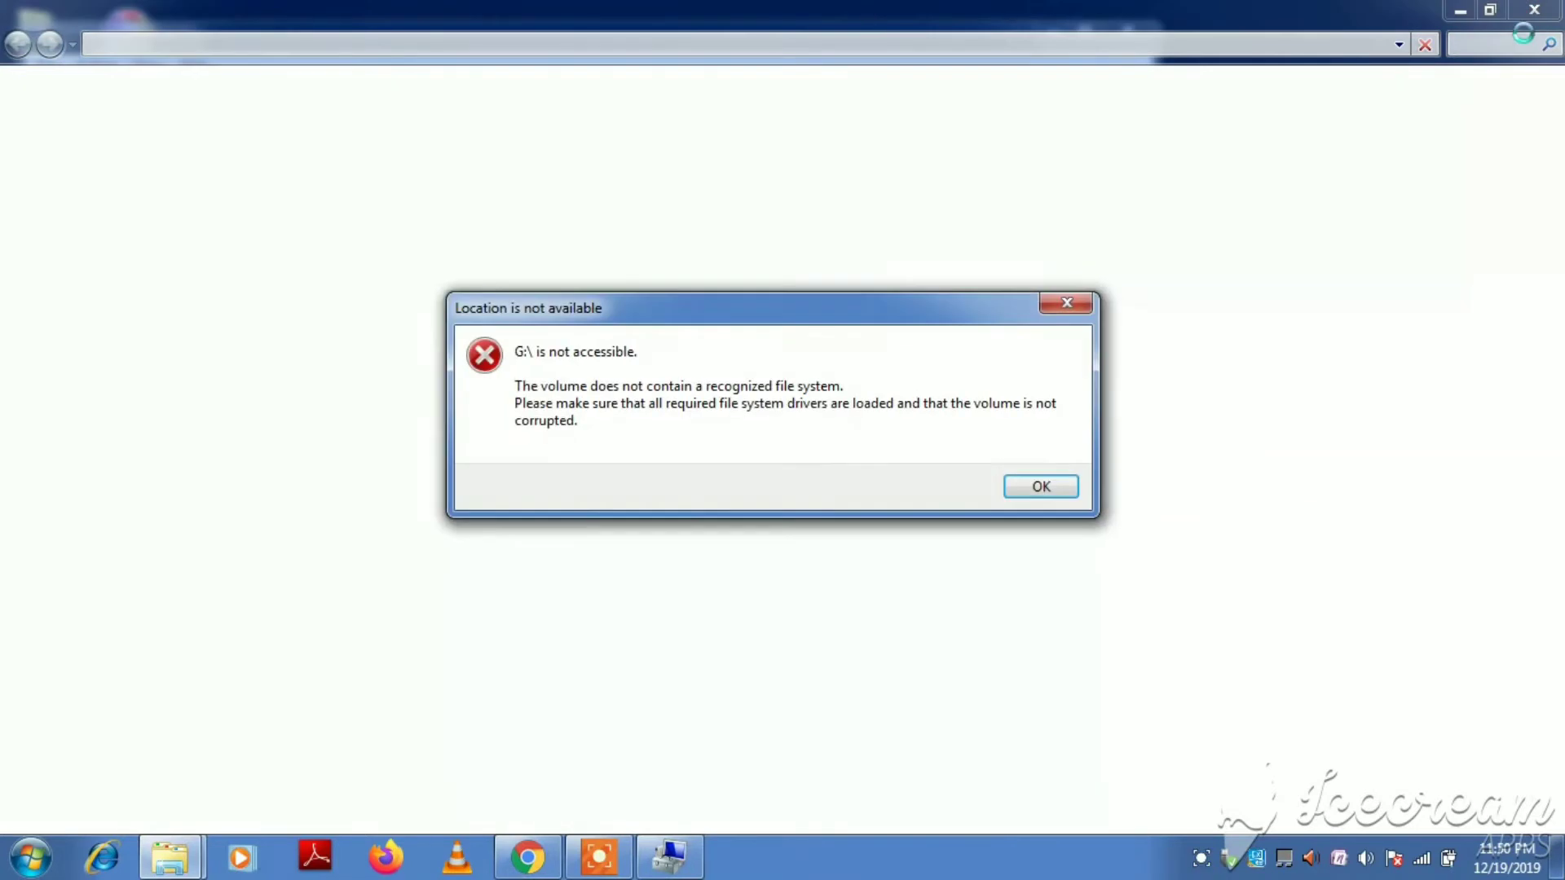
pyautogui.click(1032, 487)
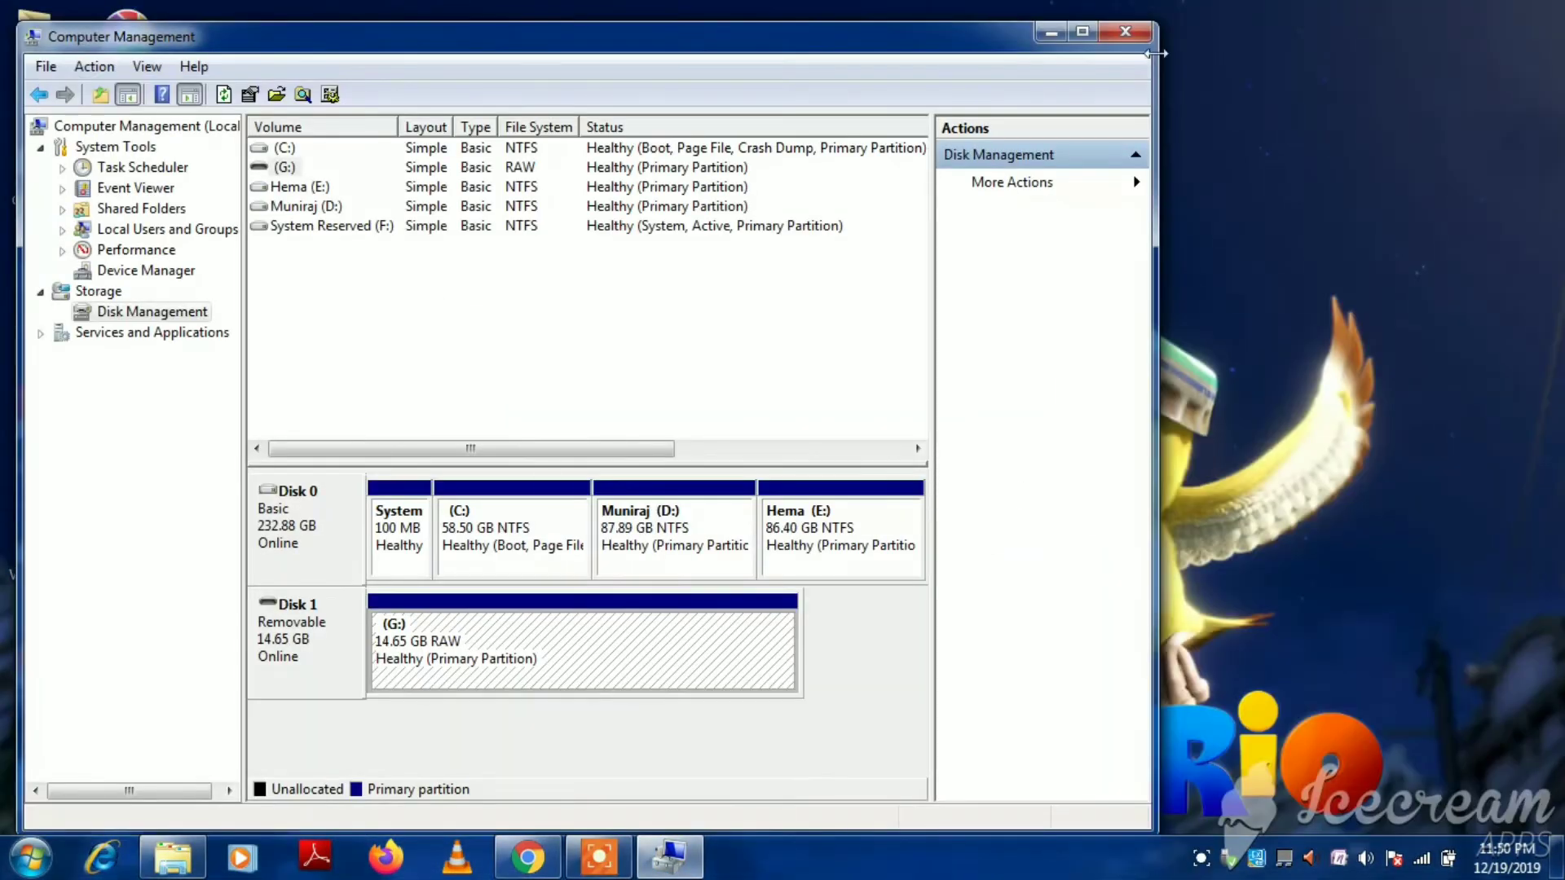
pyautogui.click(1050, 31)
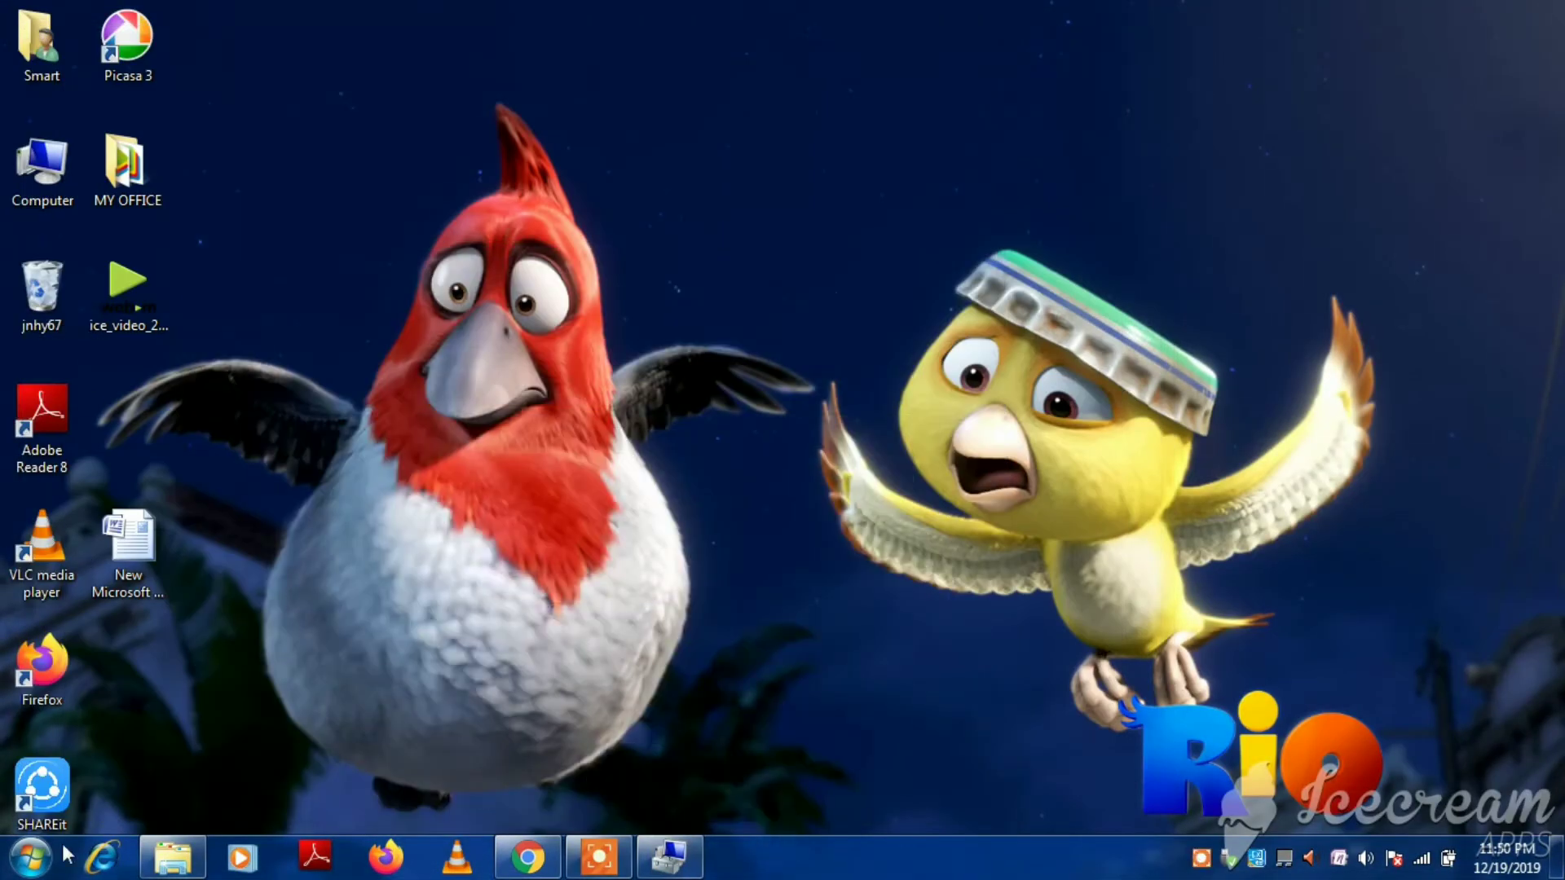
# Open the soft folder on drive D: from the Computer window
pyautogui.click(31, 857)
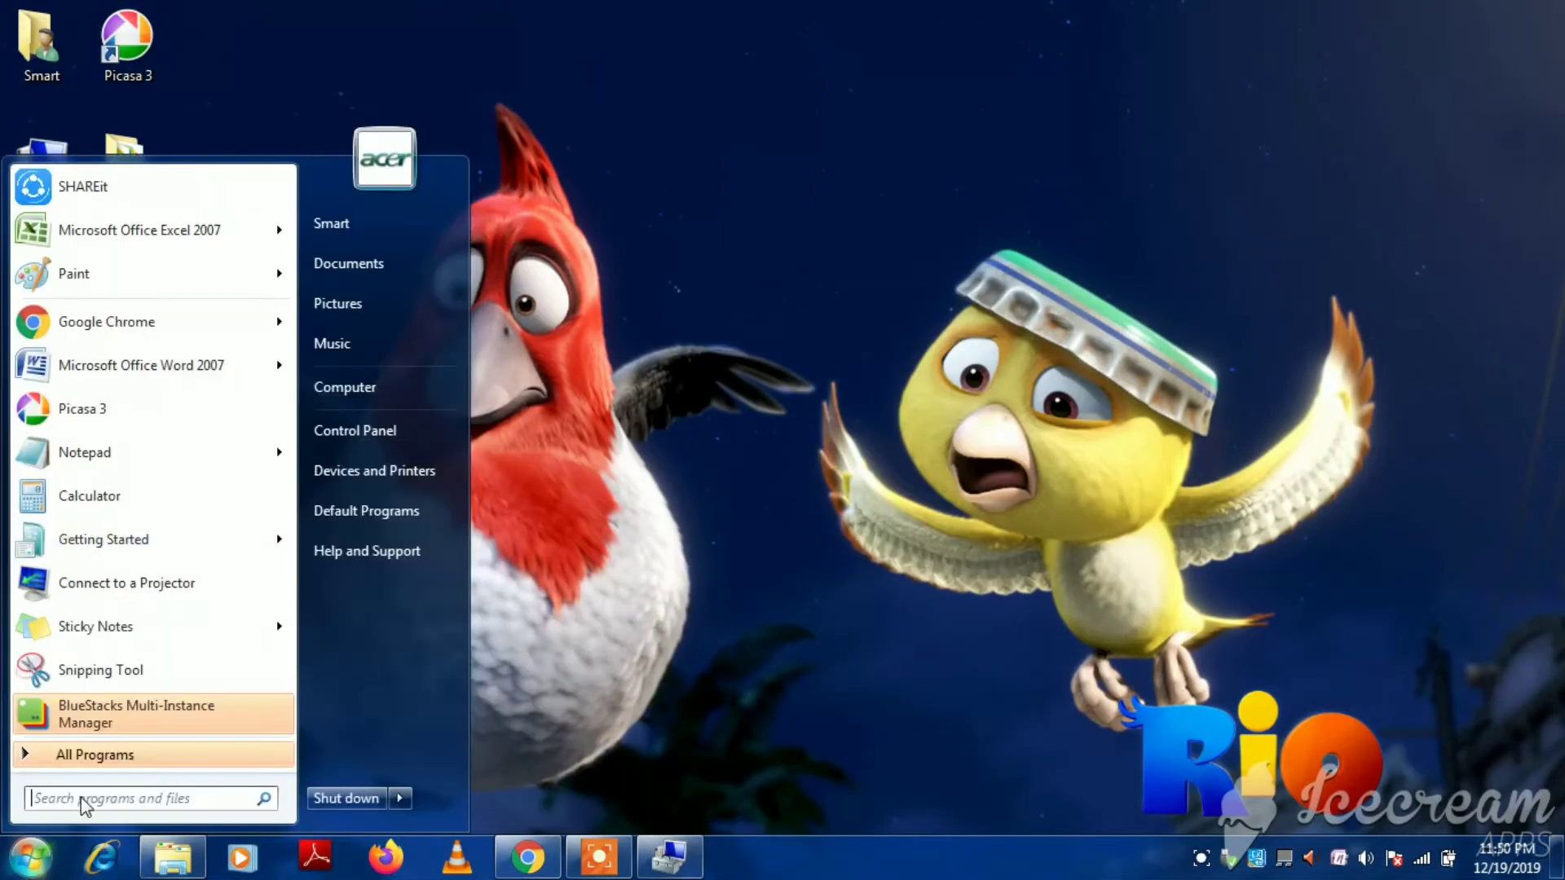
pyautogui.click(413, 392)
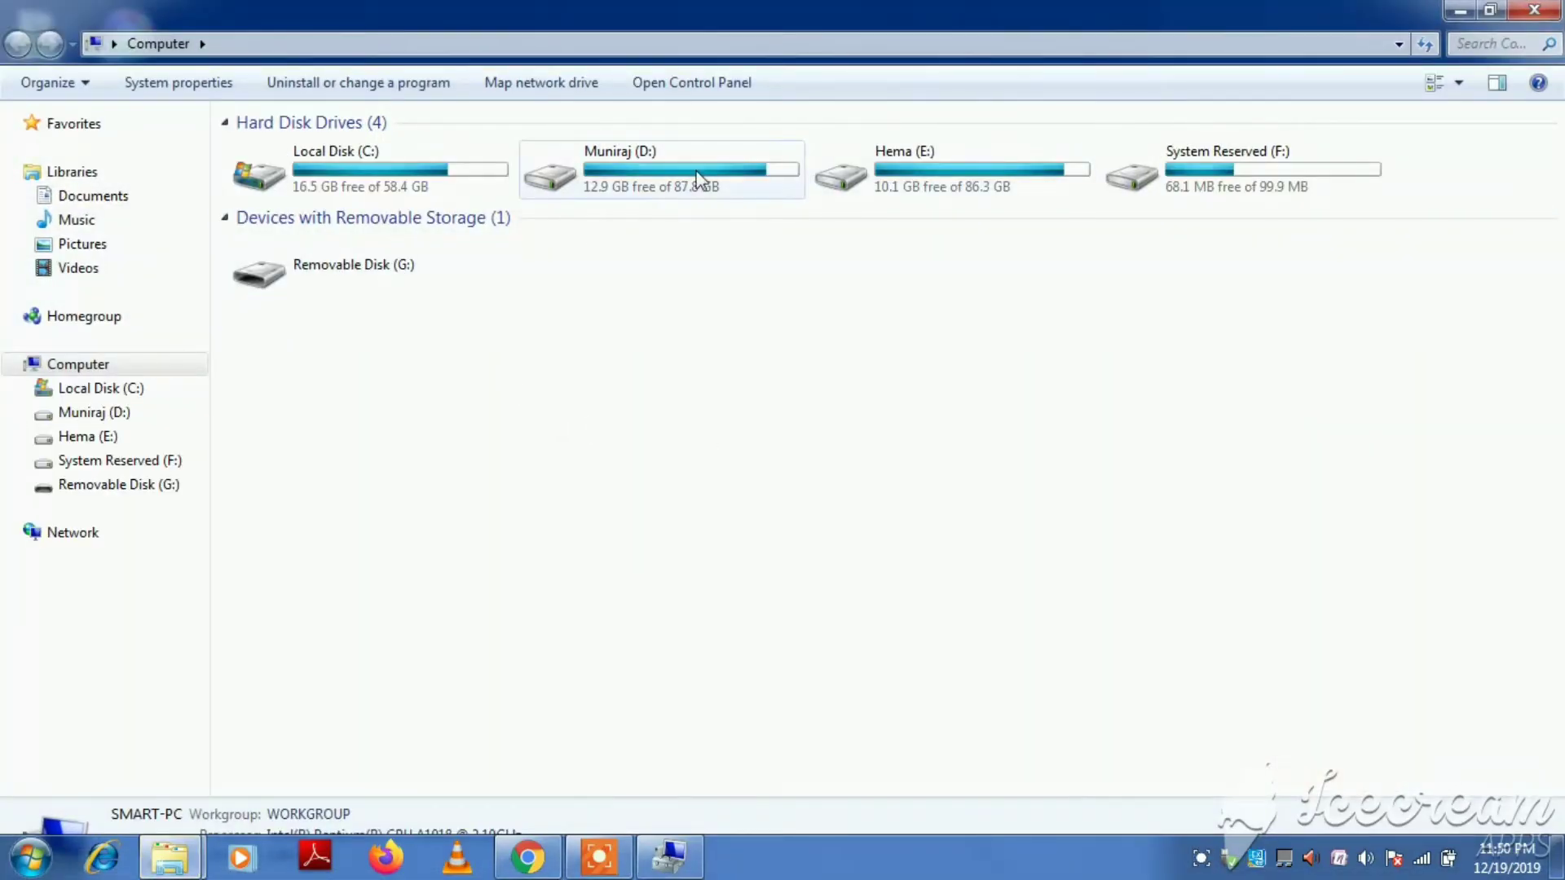
pyautogui.doubleClick(709, 184)
pyautogui.doubleClick(1118, 227)
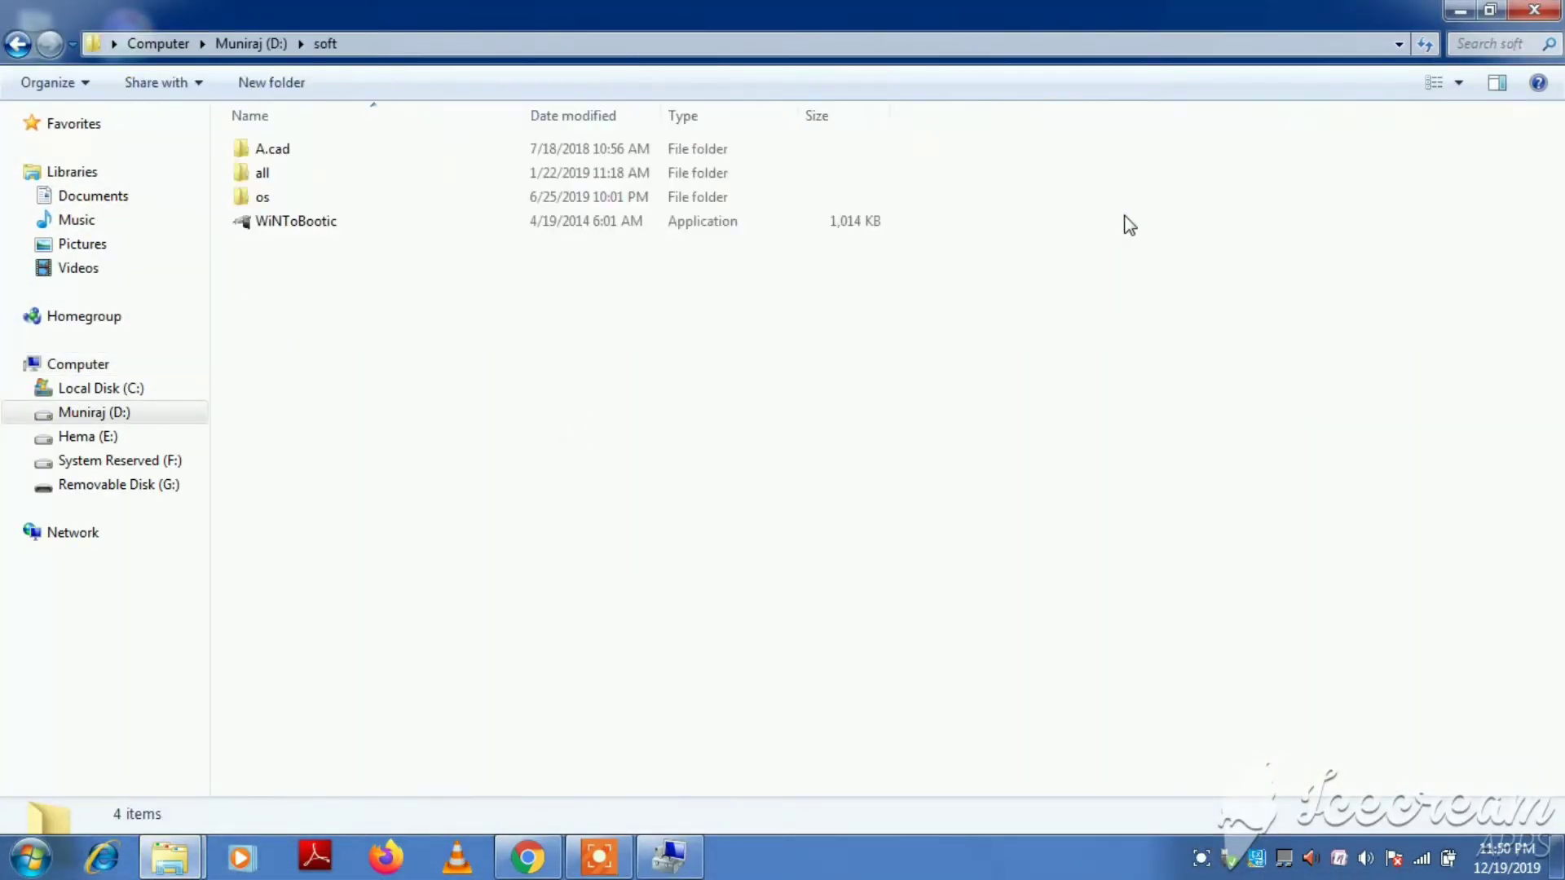
# Launch WiNToBootic from the soft folder, decline formatting drive G:, and close the tool
pyautogui.click(287, 228)
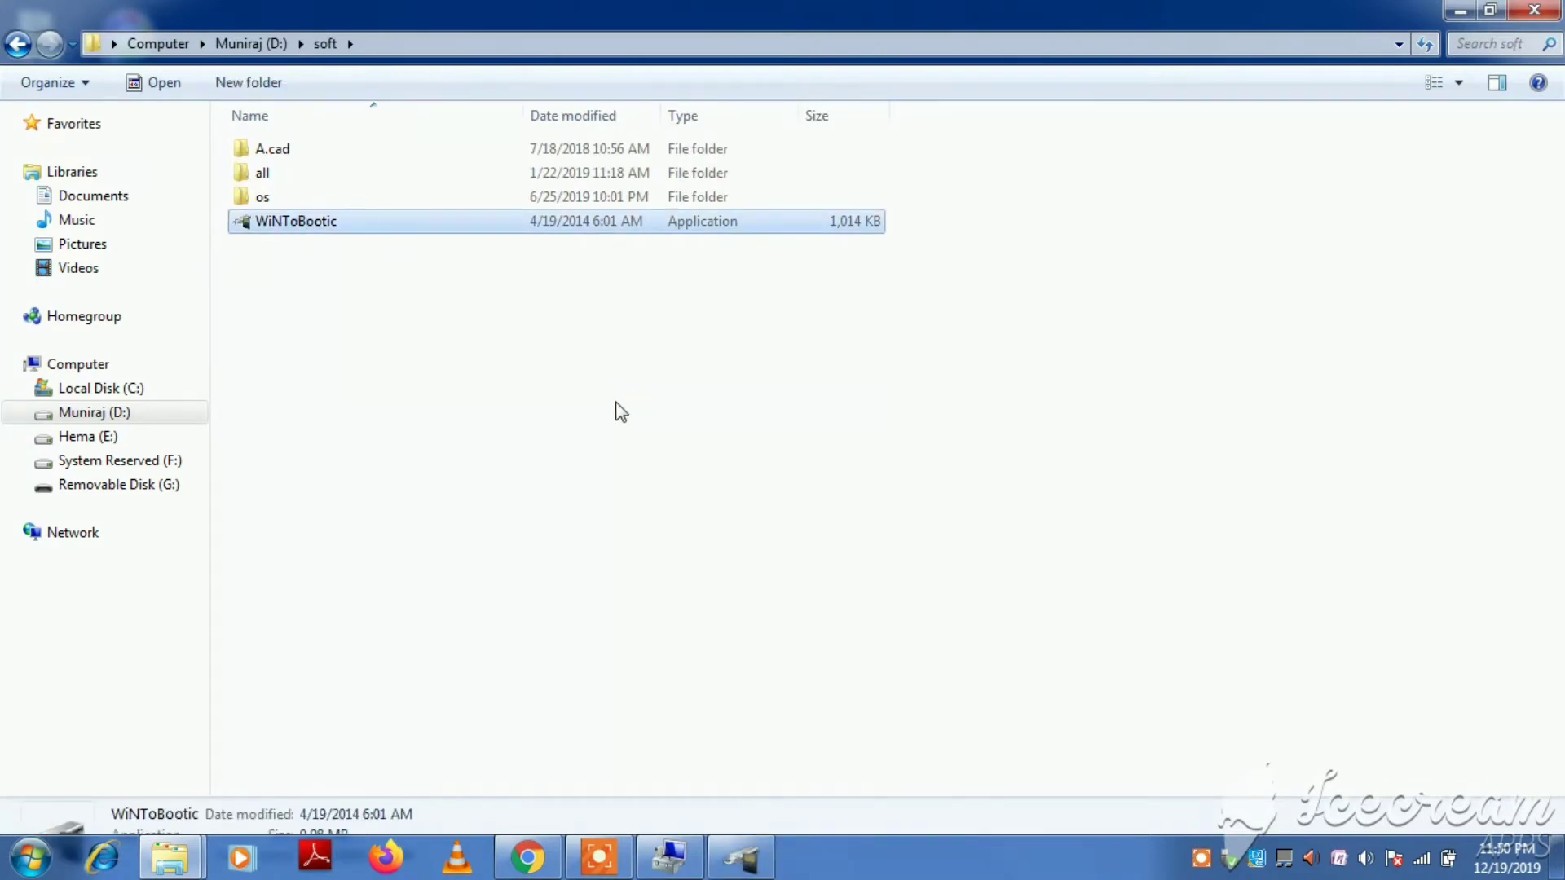
pyautogui.click(731, 857)
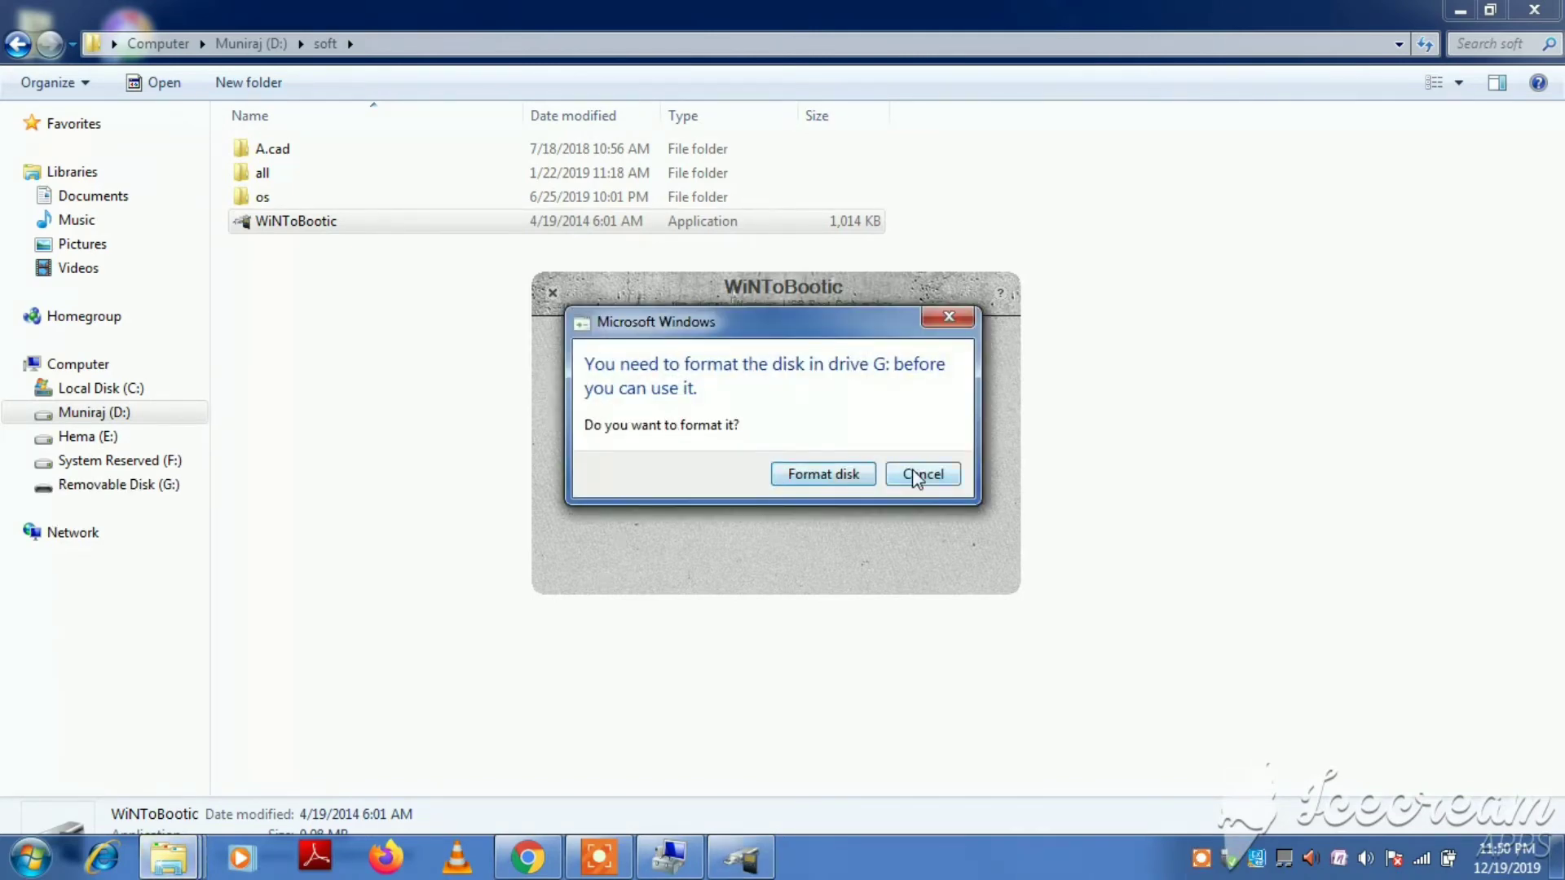
pyautogui.click(921, 475)
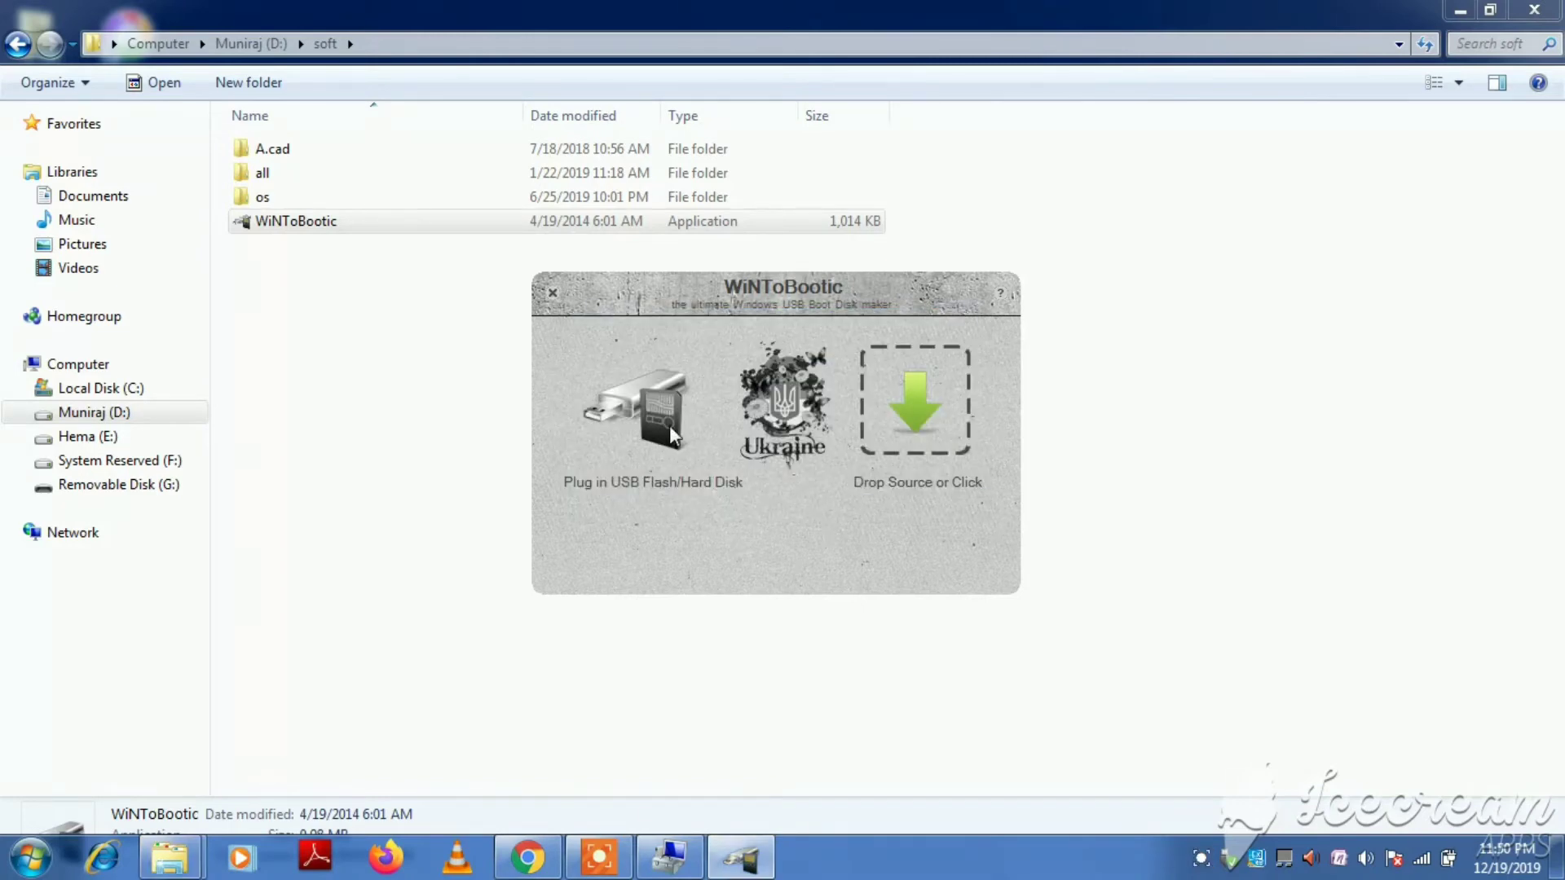
pyautogui.click(554, 293)
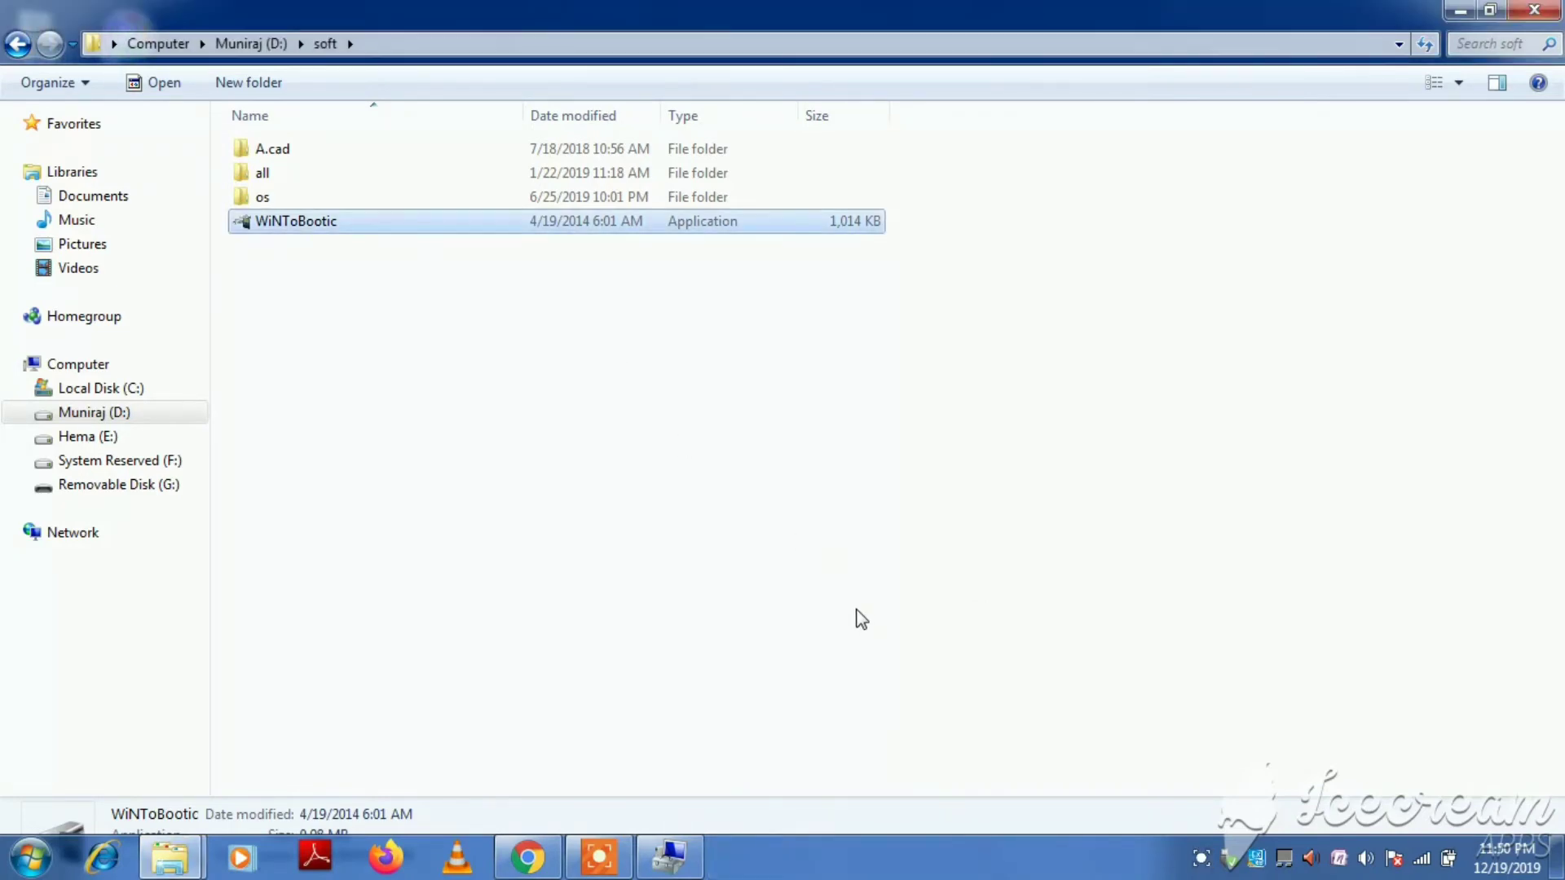
# Switch to Chrome and search Google for "sandisk format tool" in a new tab
pyautogui.click(528, 857)
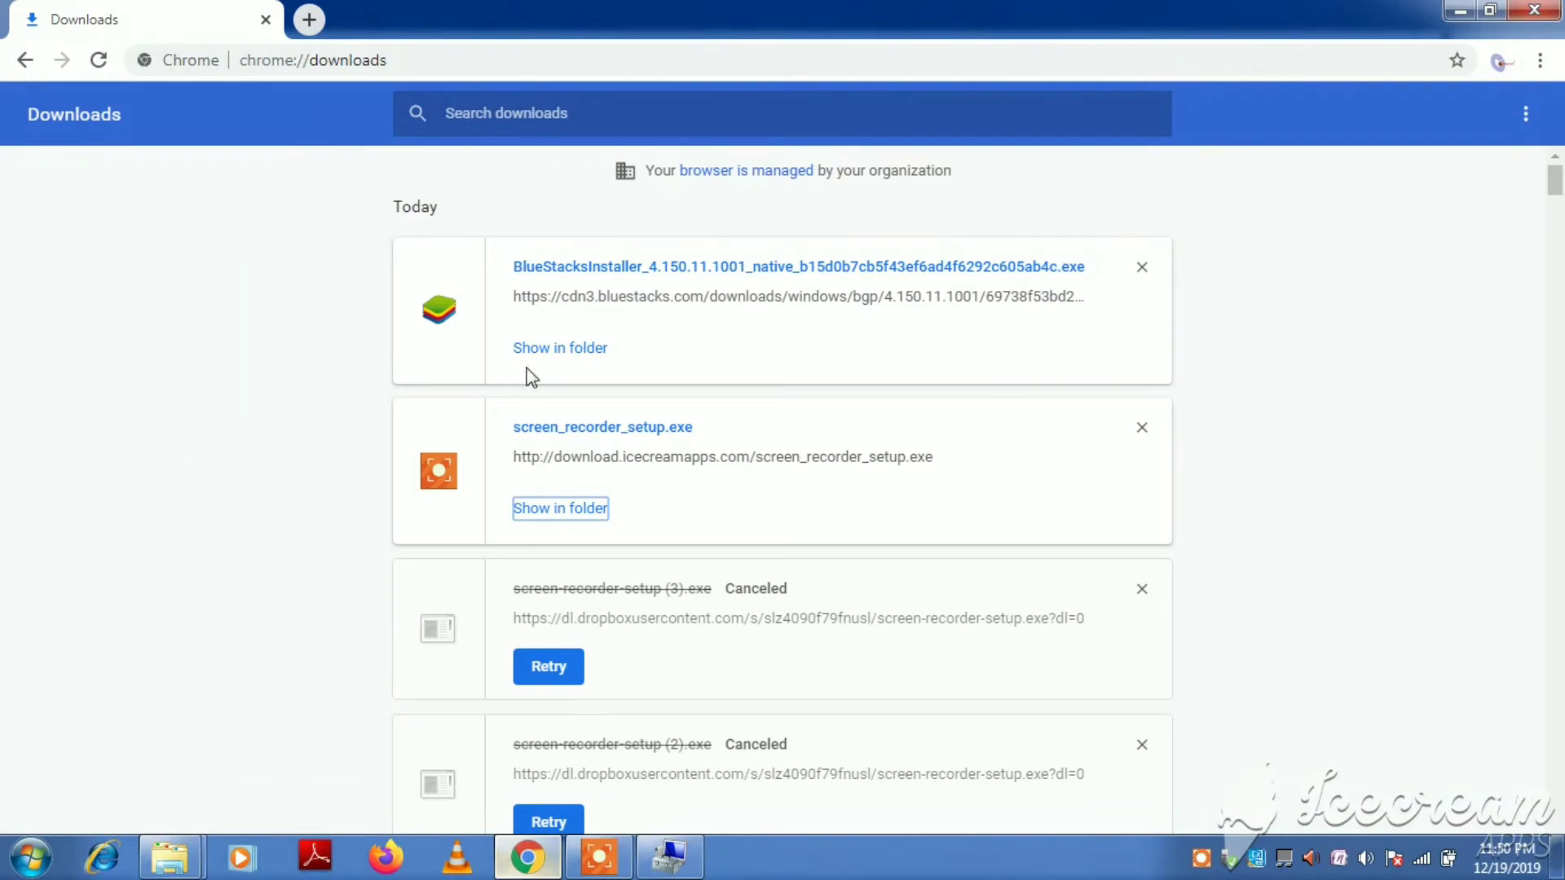
pyautogui.click(309, 19)
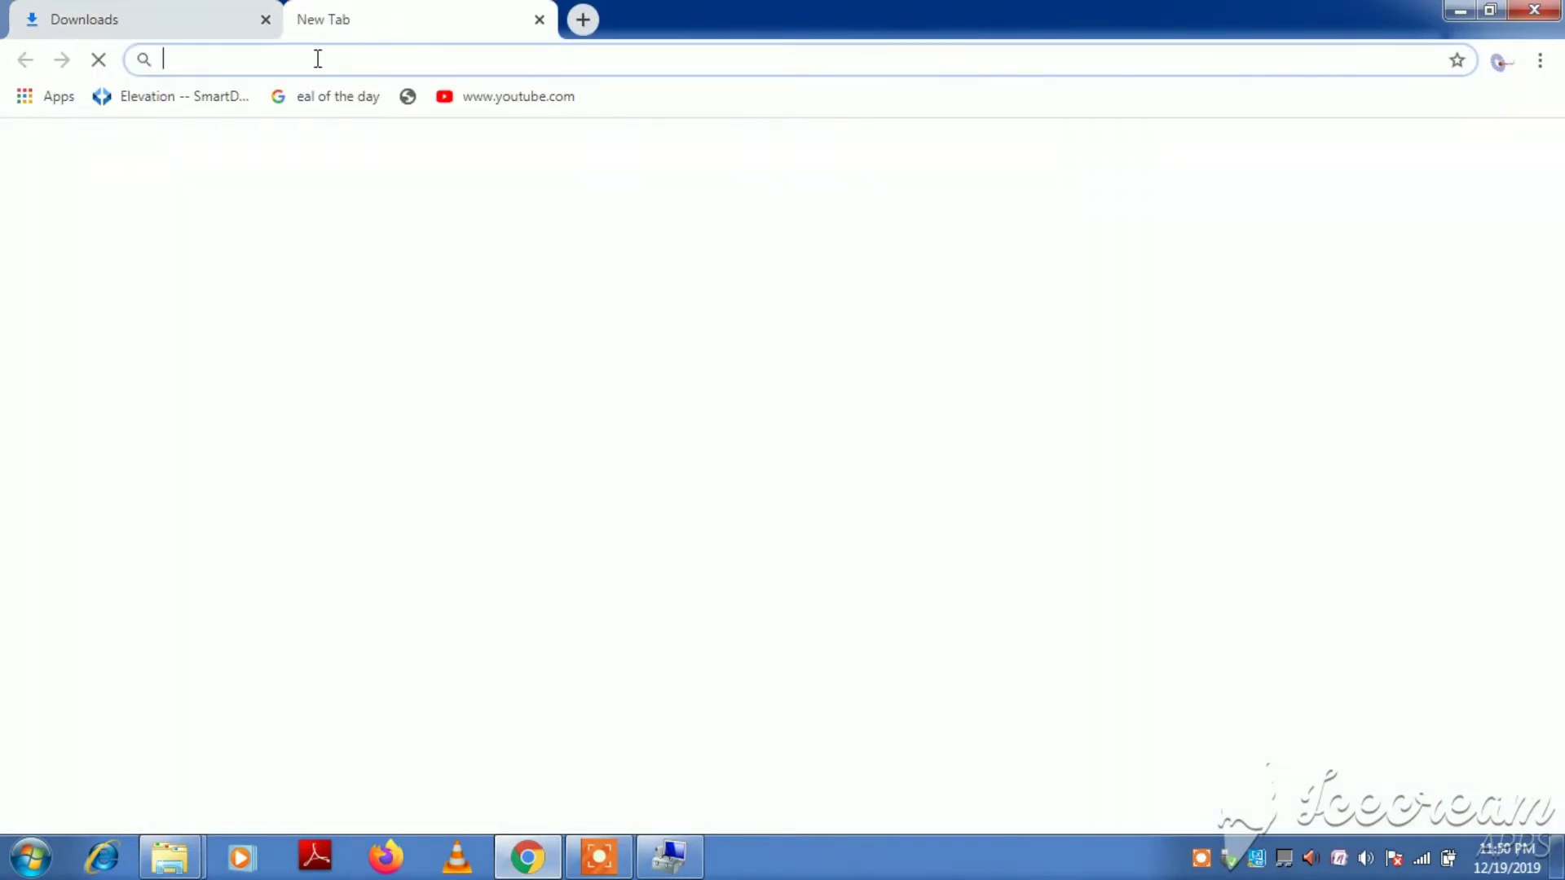
pyautogui.write('googl.com')
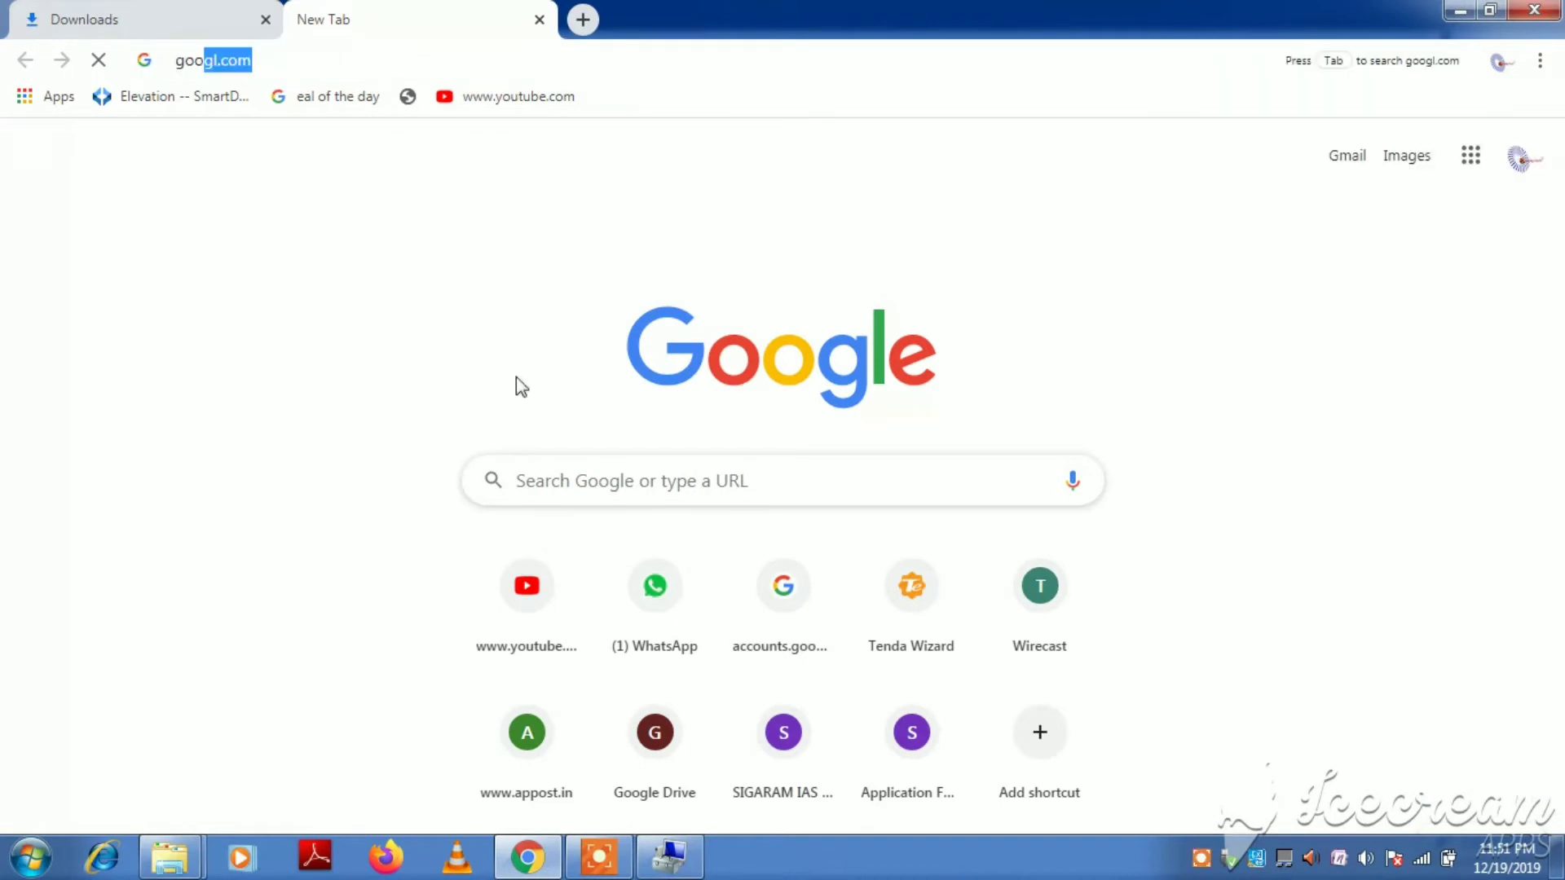
pyautogui.click(553, 490)
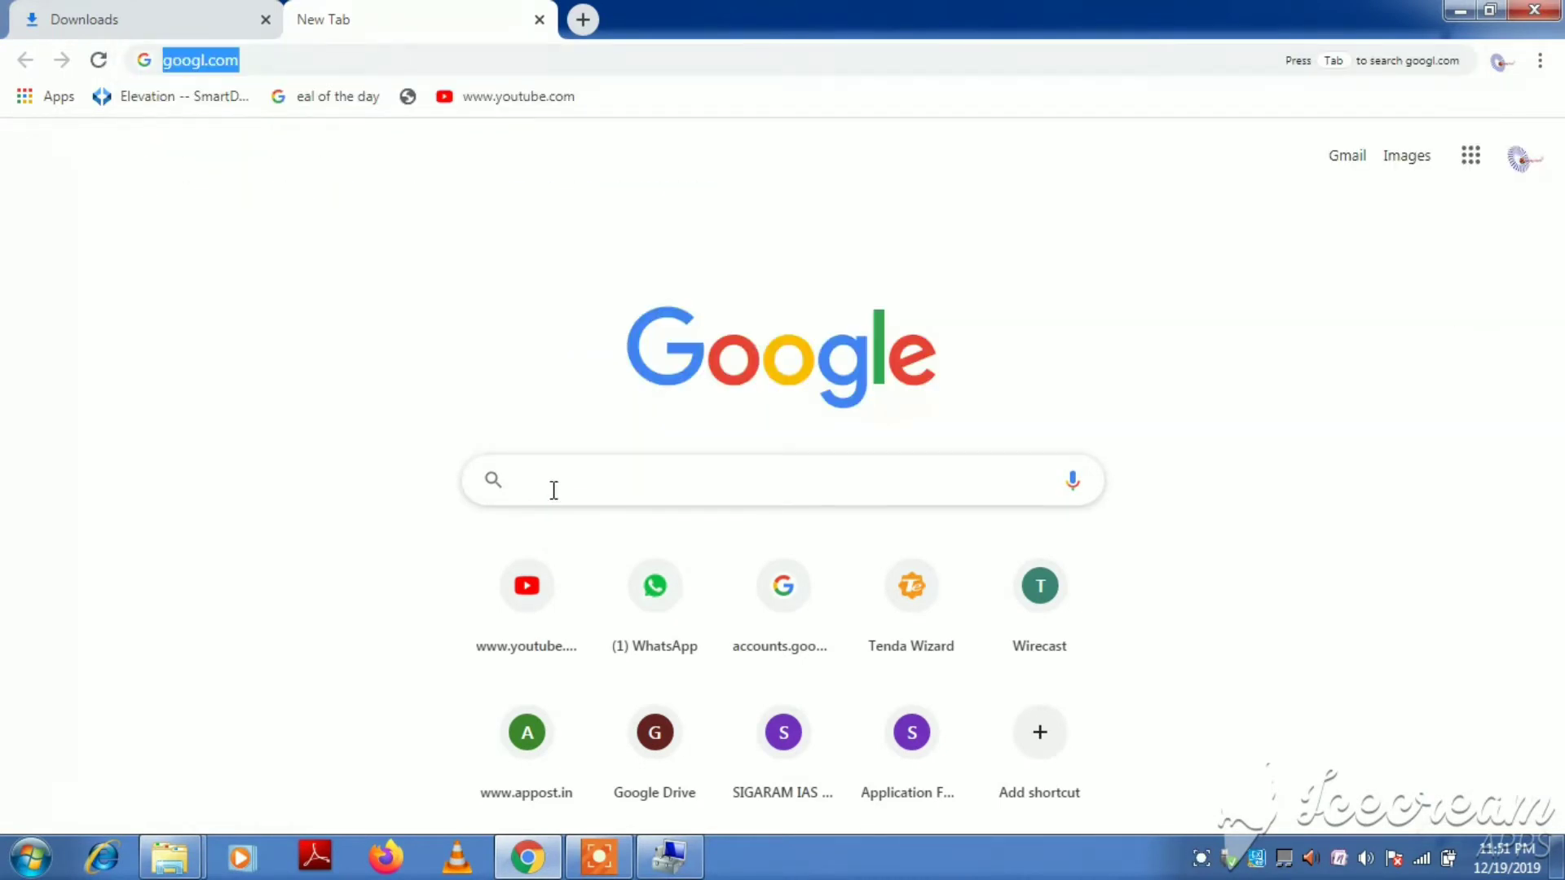
pyautogui.write('sandis')
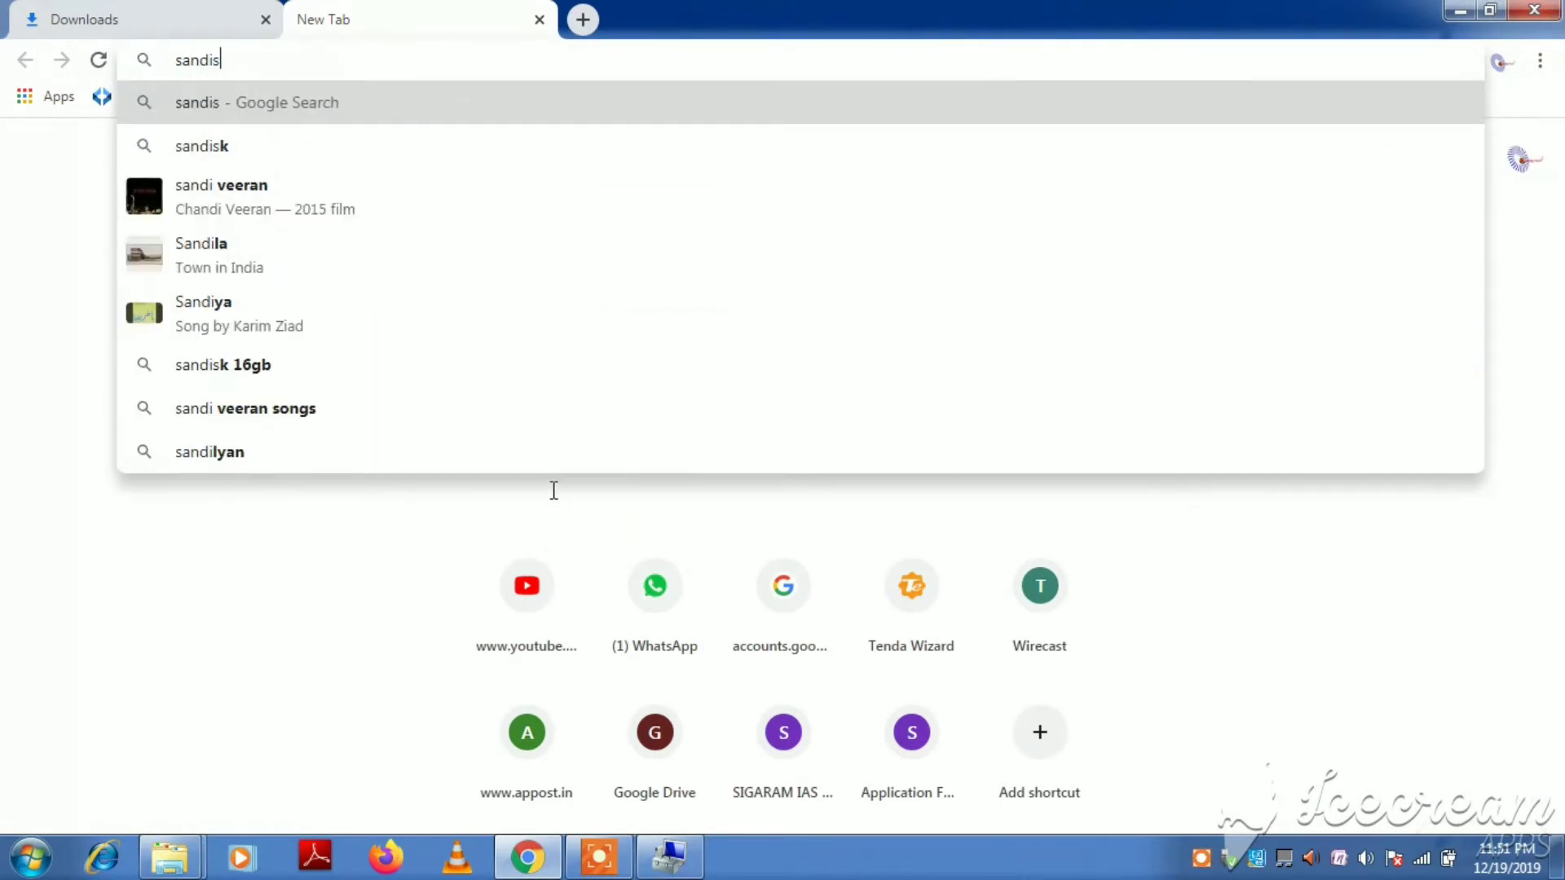
pyautogui.write('k for')
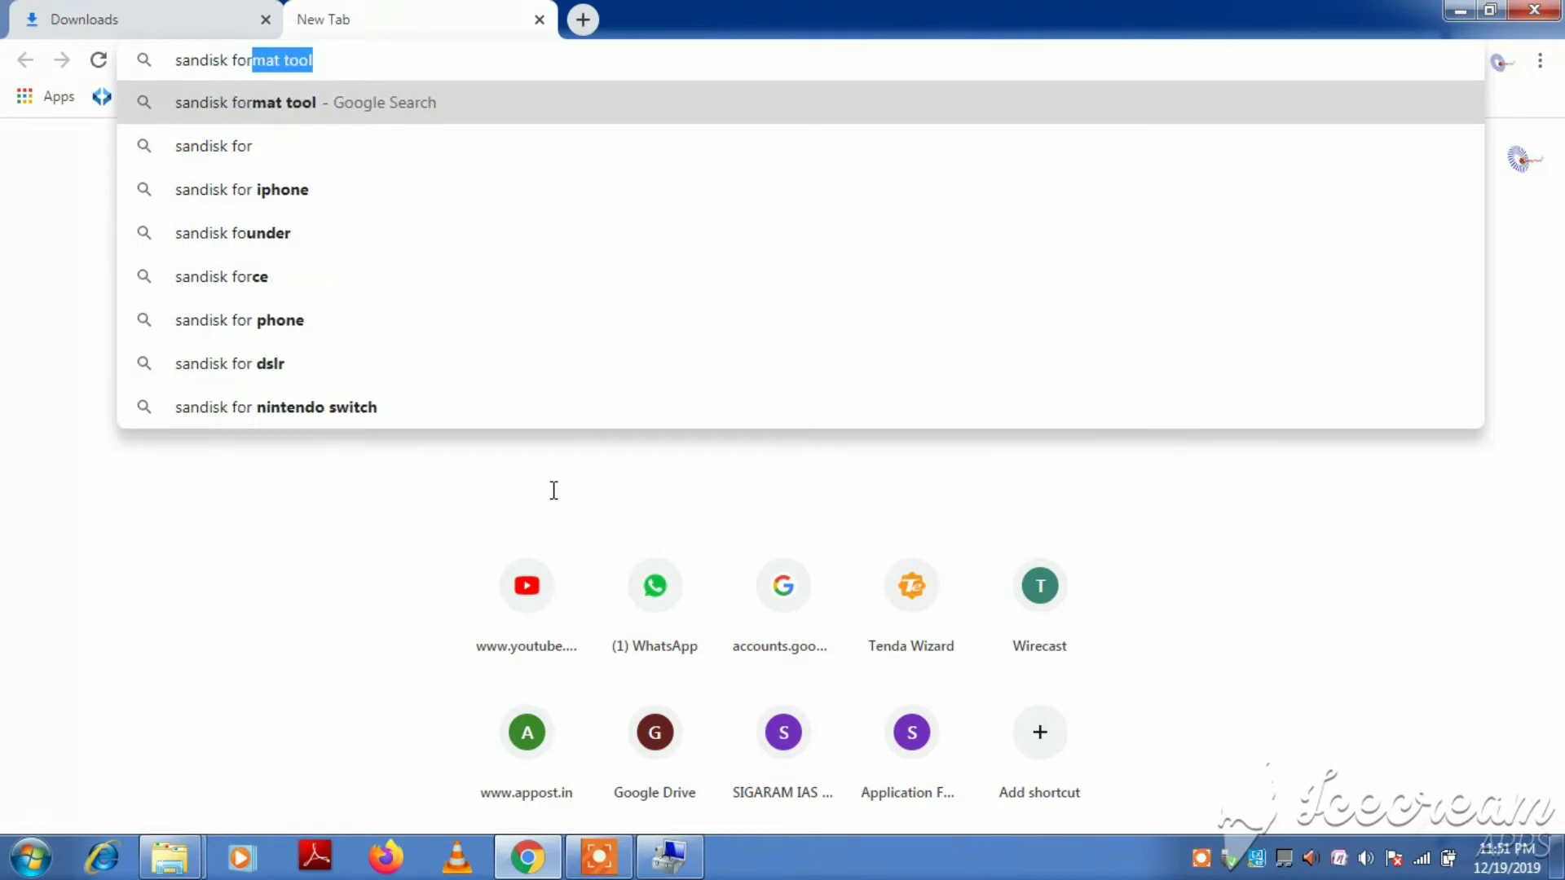
pyautogui.write('mat to')
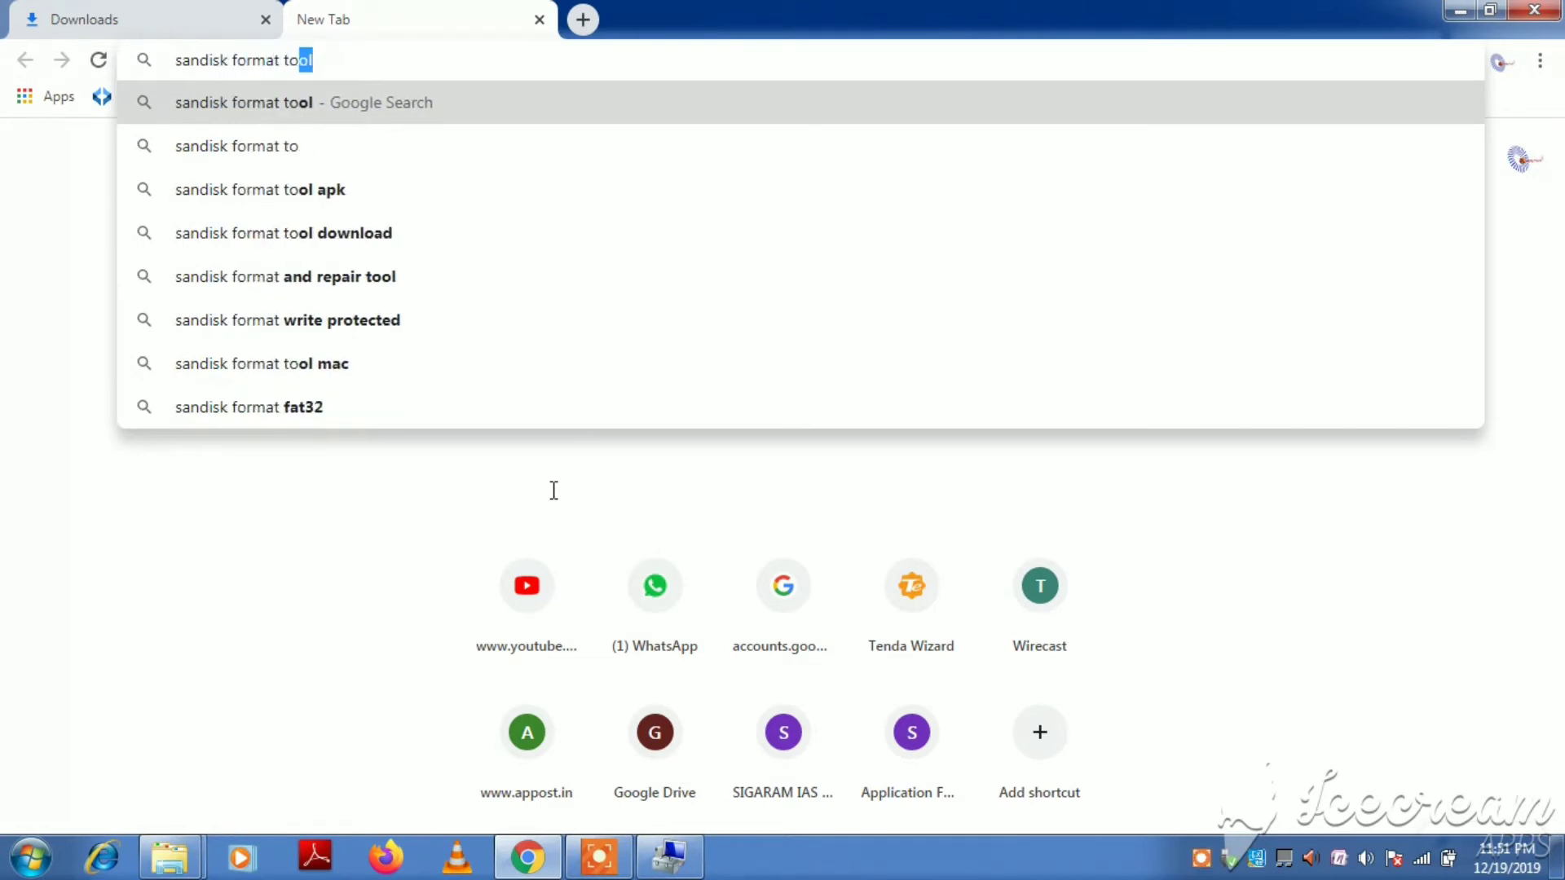
pyautogui.write('ol')
pyautogui.press('Return')
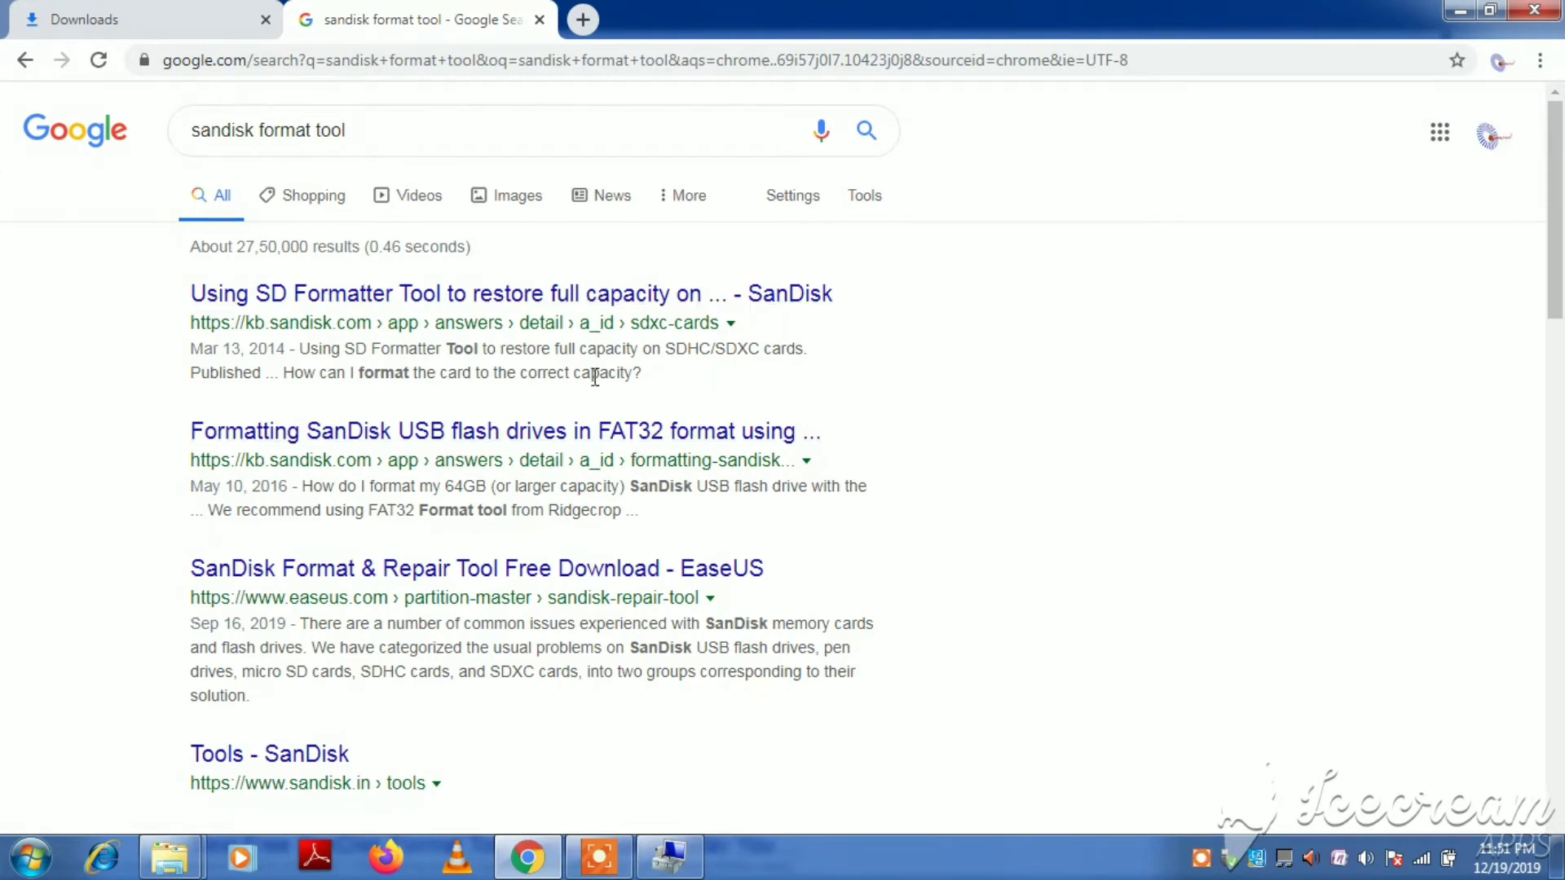
# Open the SanDisk article on formatting USB flash drives in FAT32 with third-party Windows applications, and expand its details
pyautogui.click(709, 417)
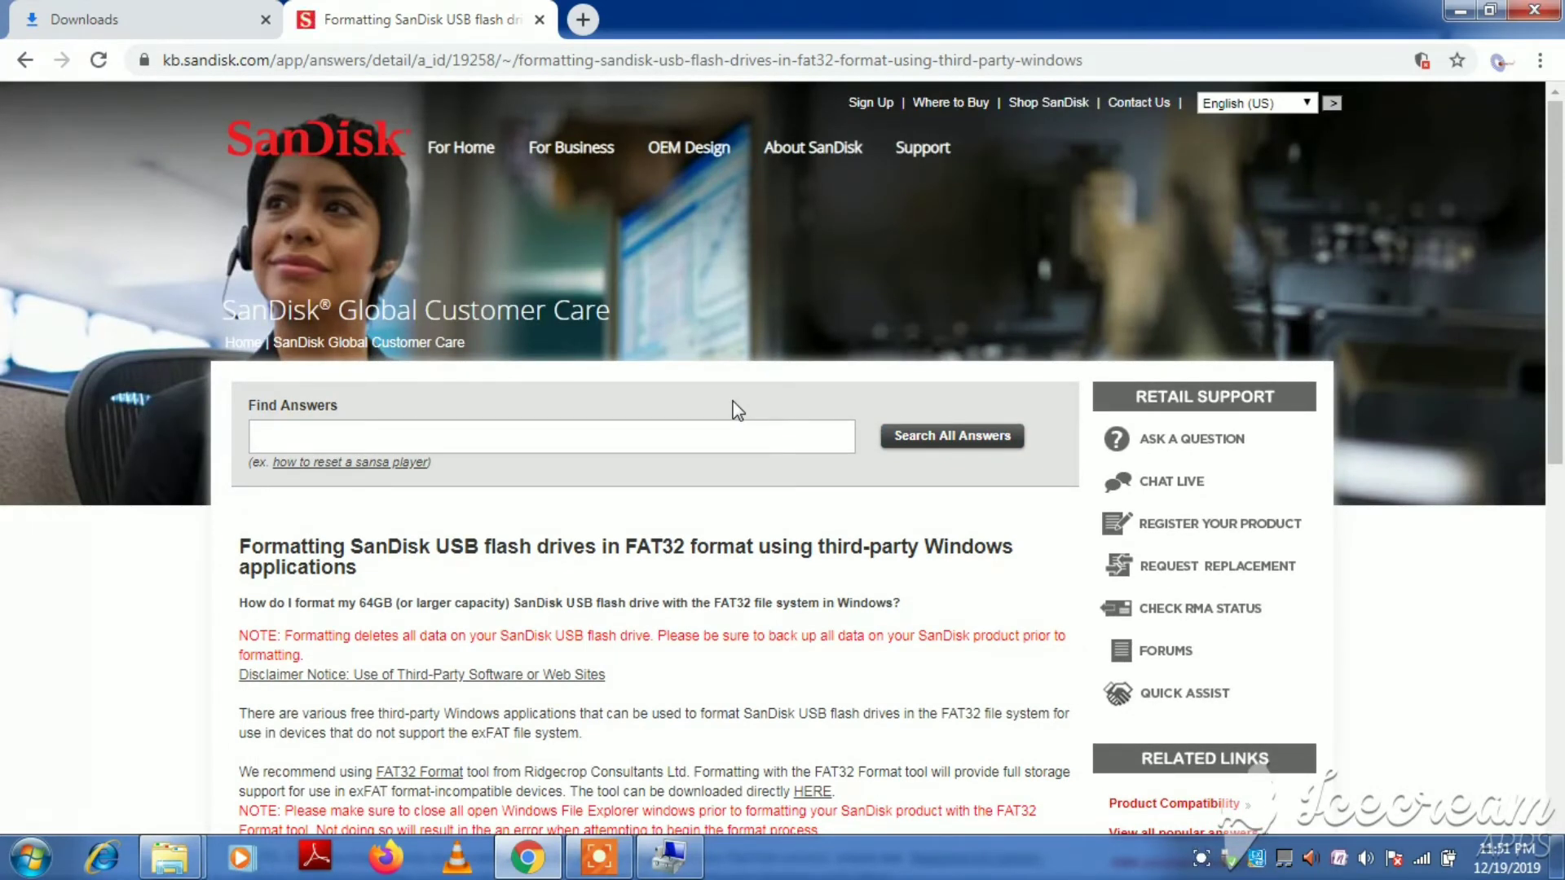
pyautogui.scroll(-4, 619, 271)
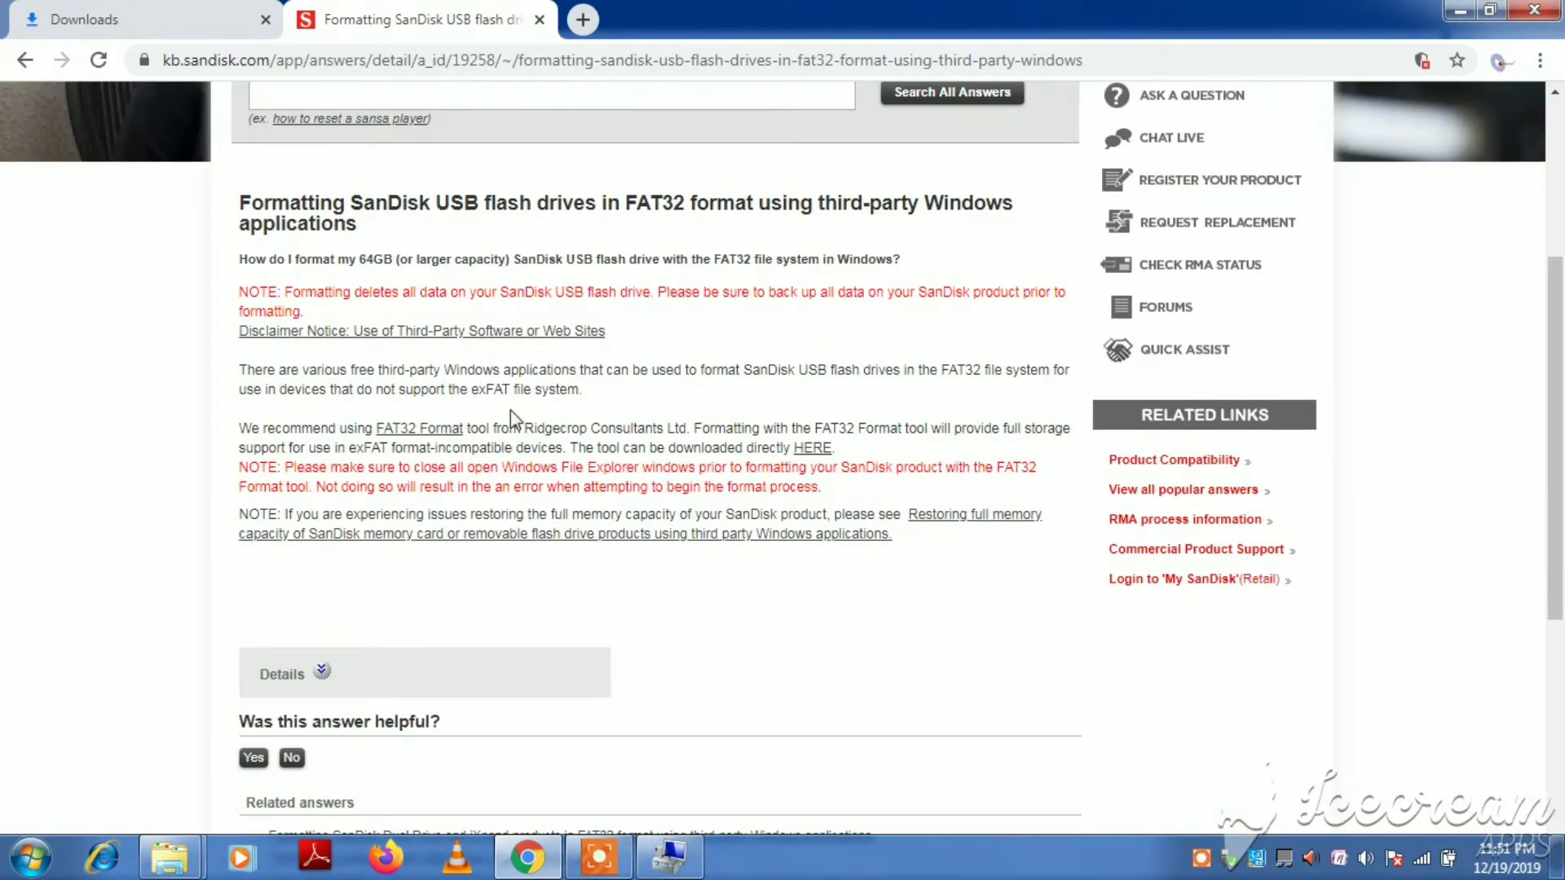
pyautogui.scroll(-2, 453, 506)
pyautogui.scroll(-2, 454, 506)
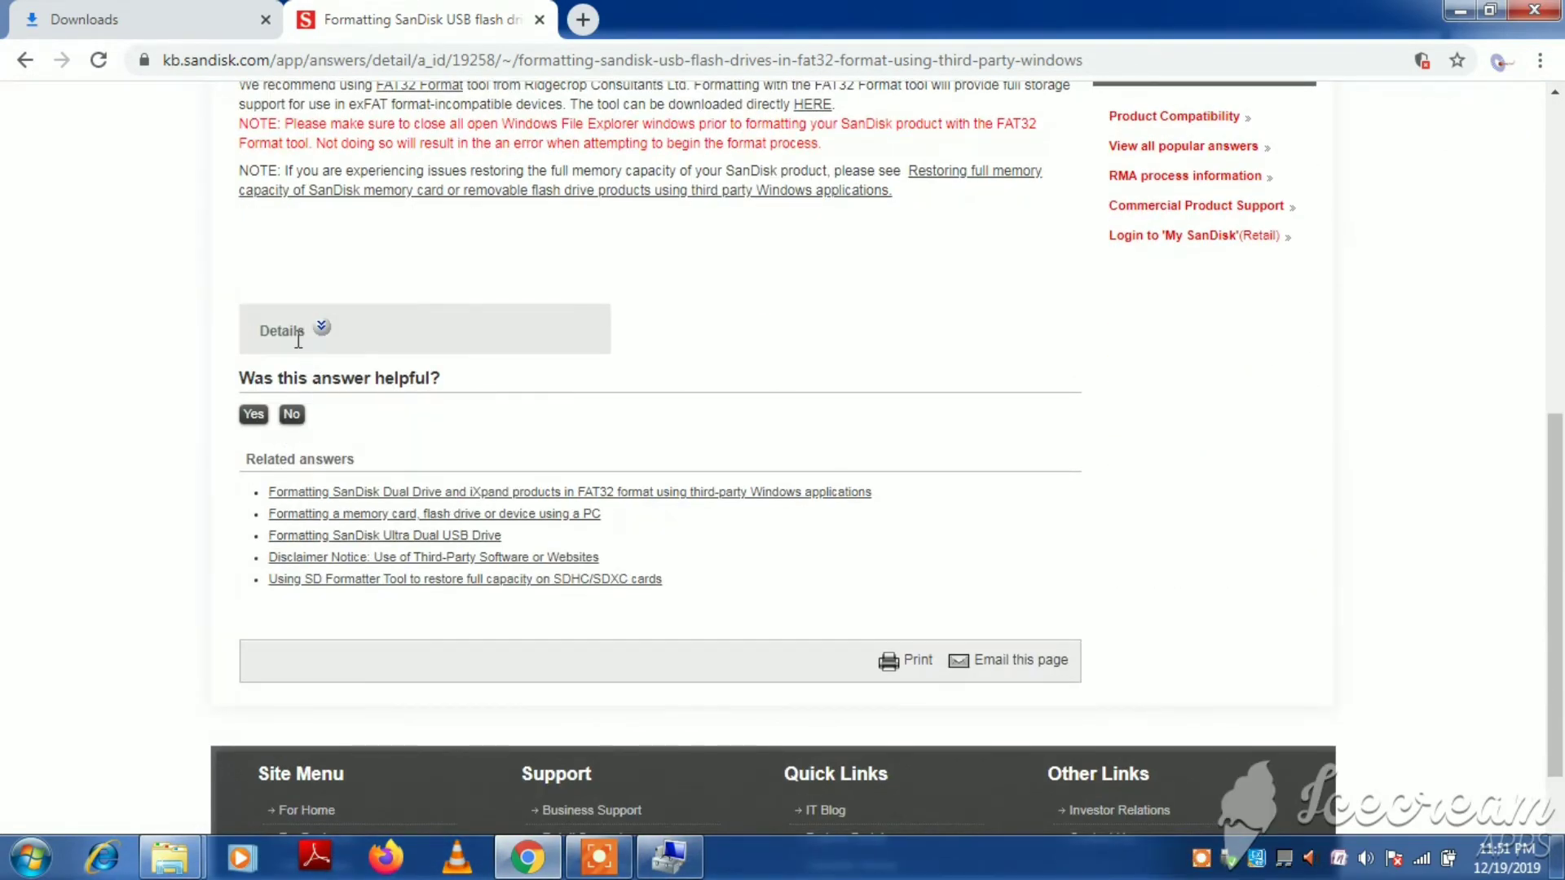
pyautogui.click(322, 329)
pyautogui.scroll(4, 506, 487)
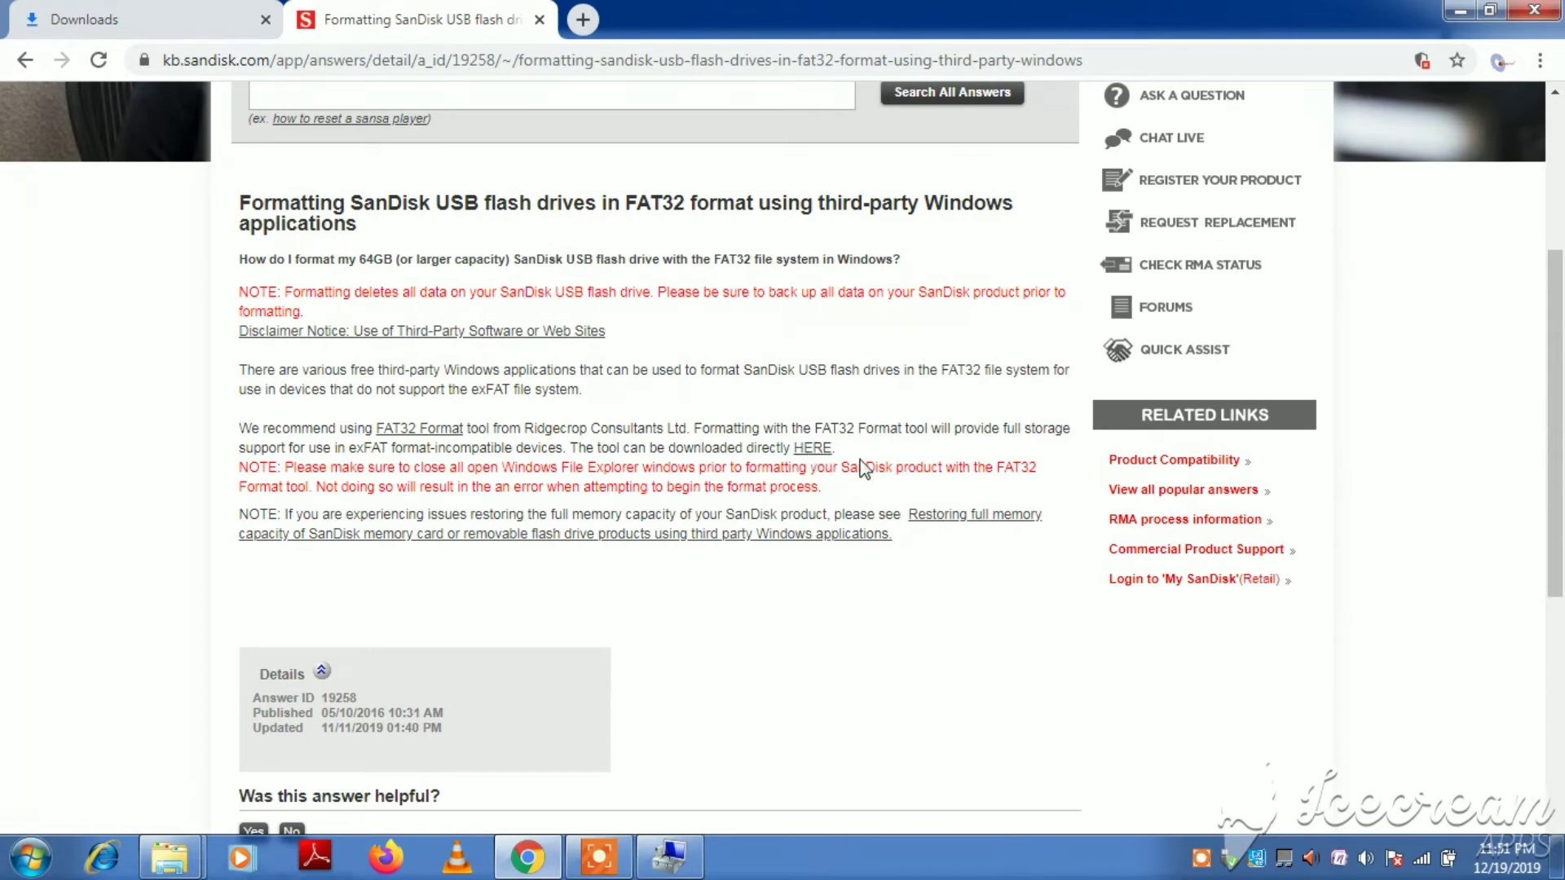
# Download the FAT32 Format tool through the article's direct link and launch guiformat (1).exe from the browser's downloads
pyautogui.click(825, 455)
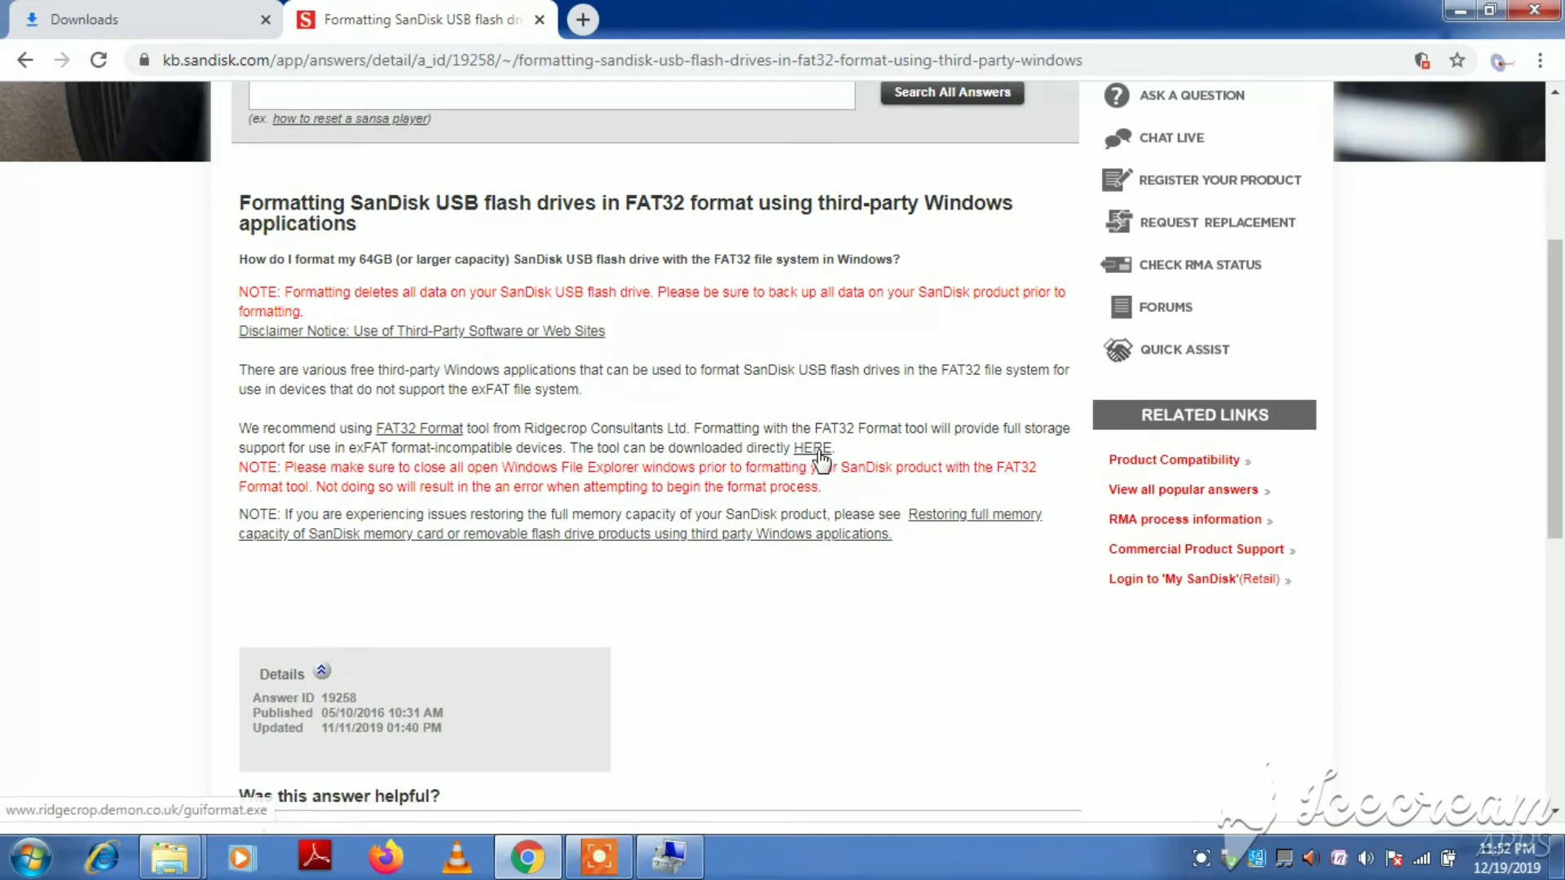
pyautogui.click(823, 449)
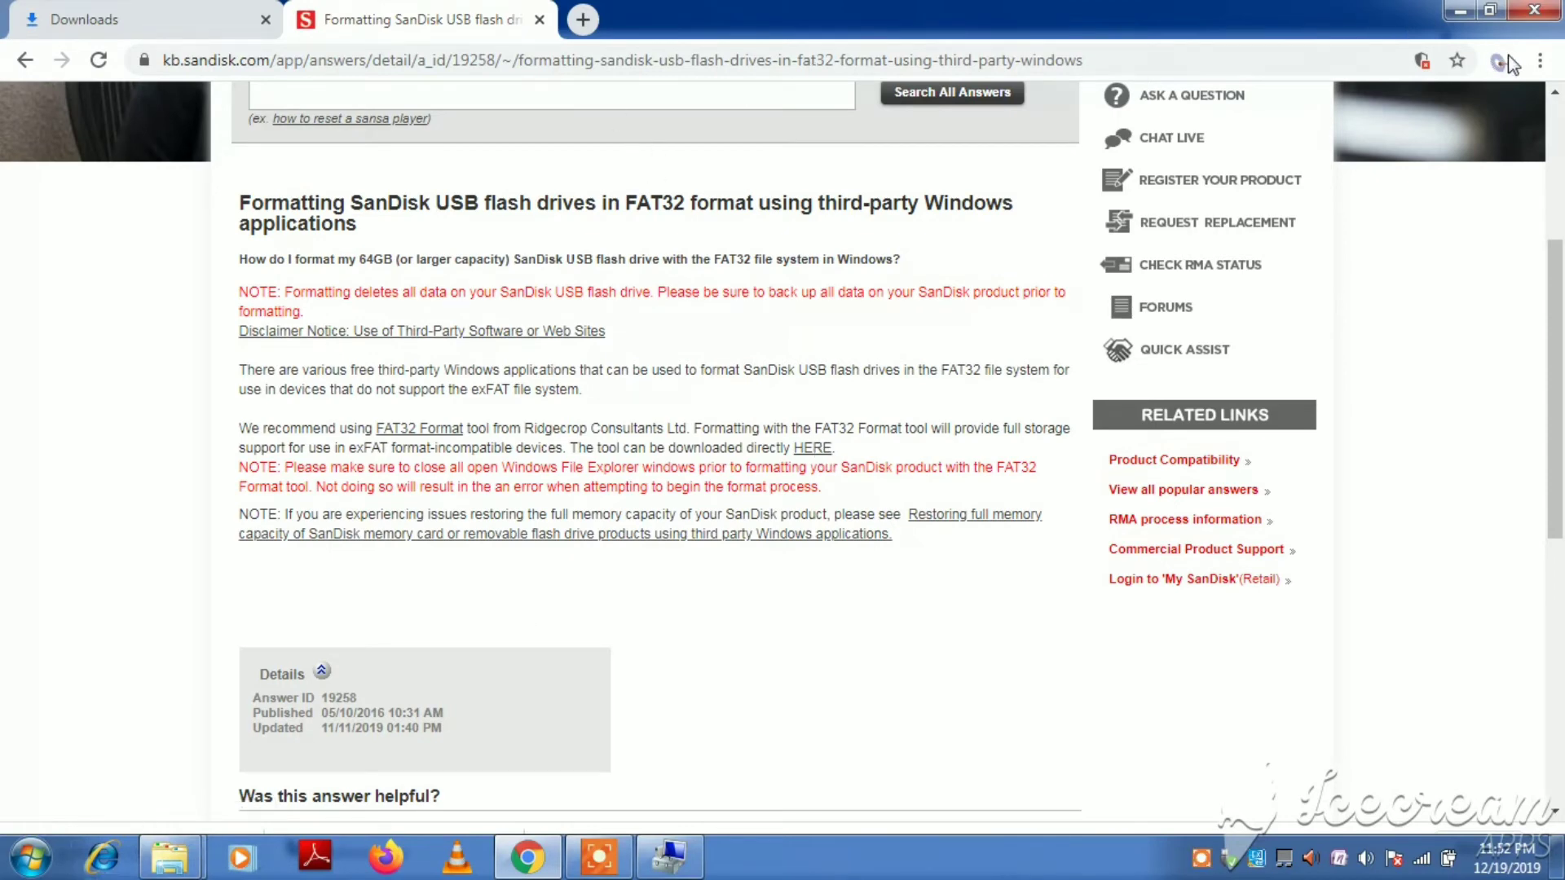
pyautogui.click(1540, 60)
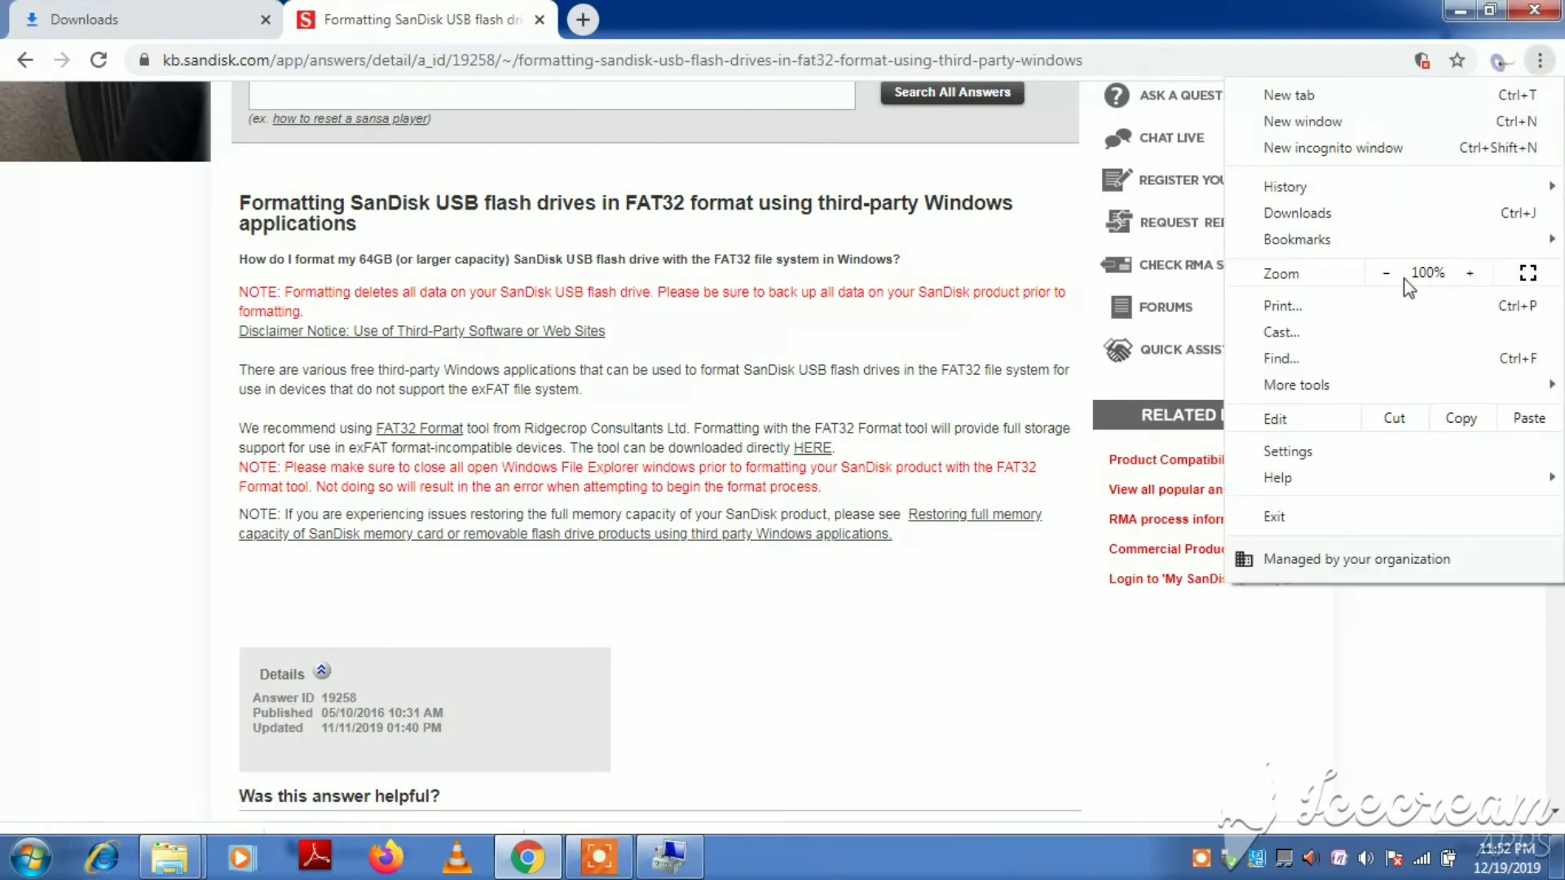
pyautogui.click(1355, 217)
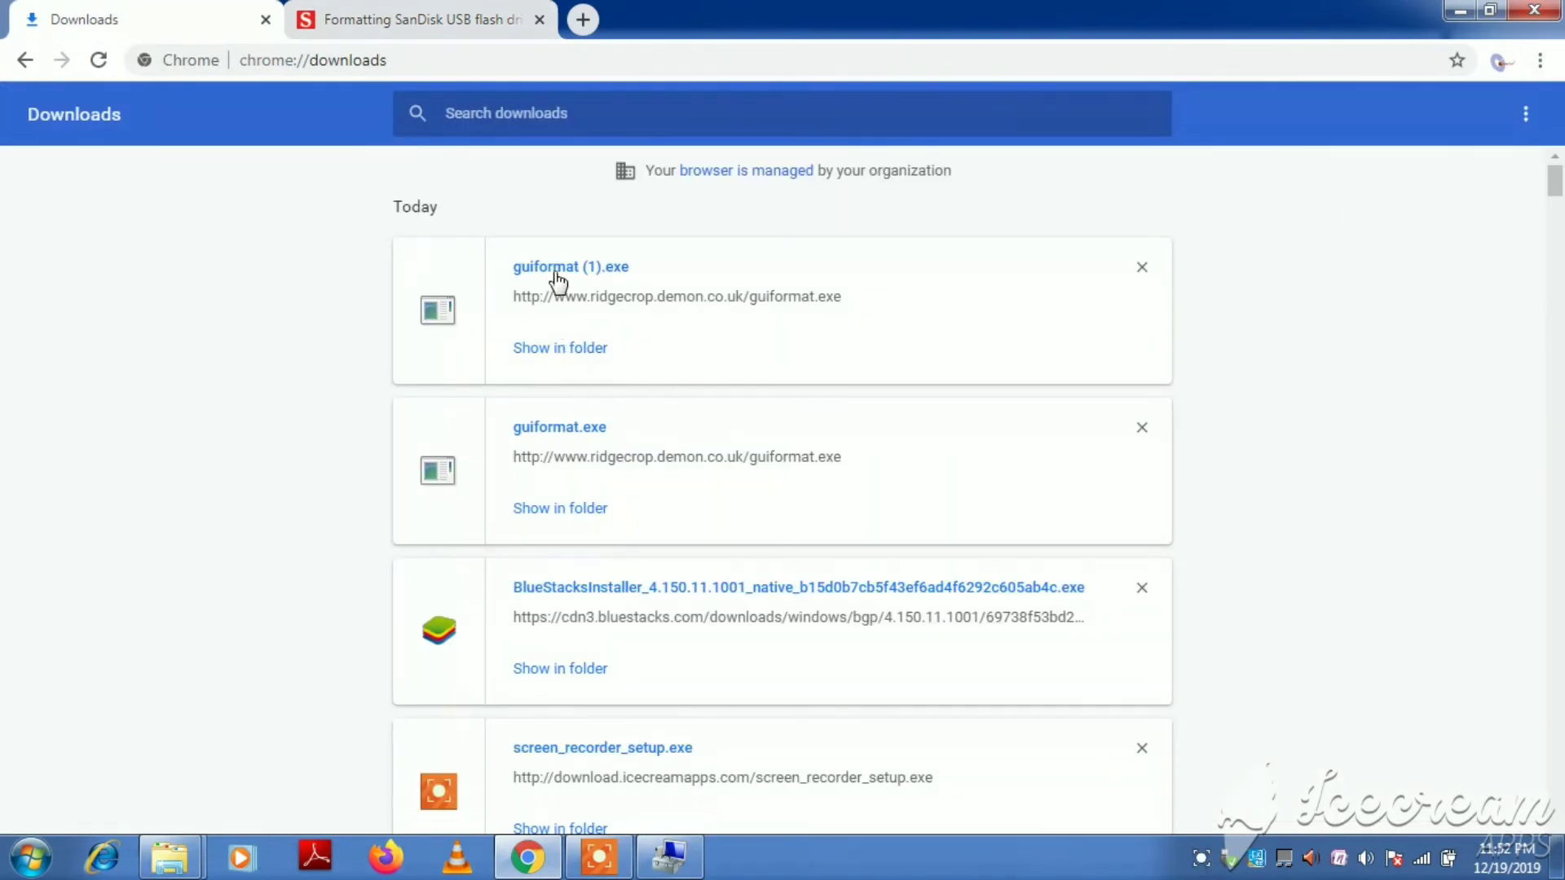
pyautogui.click(603, 277)
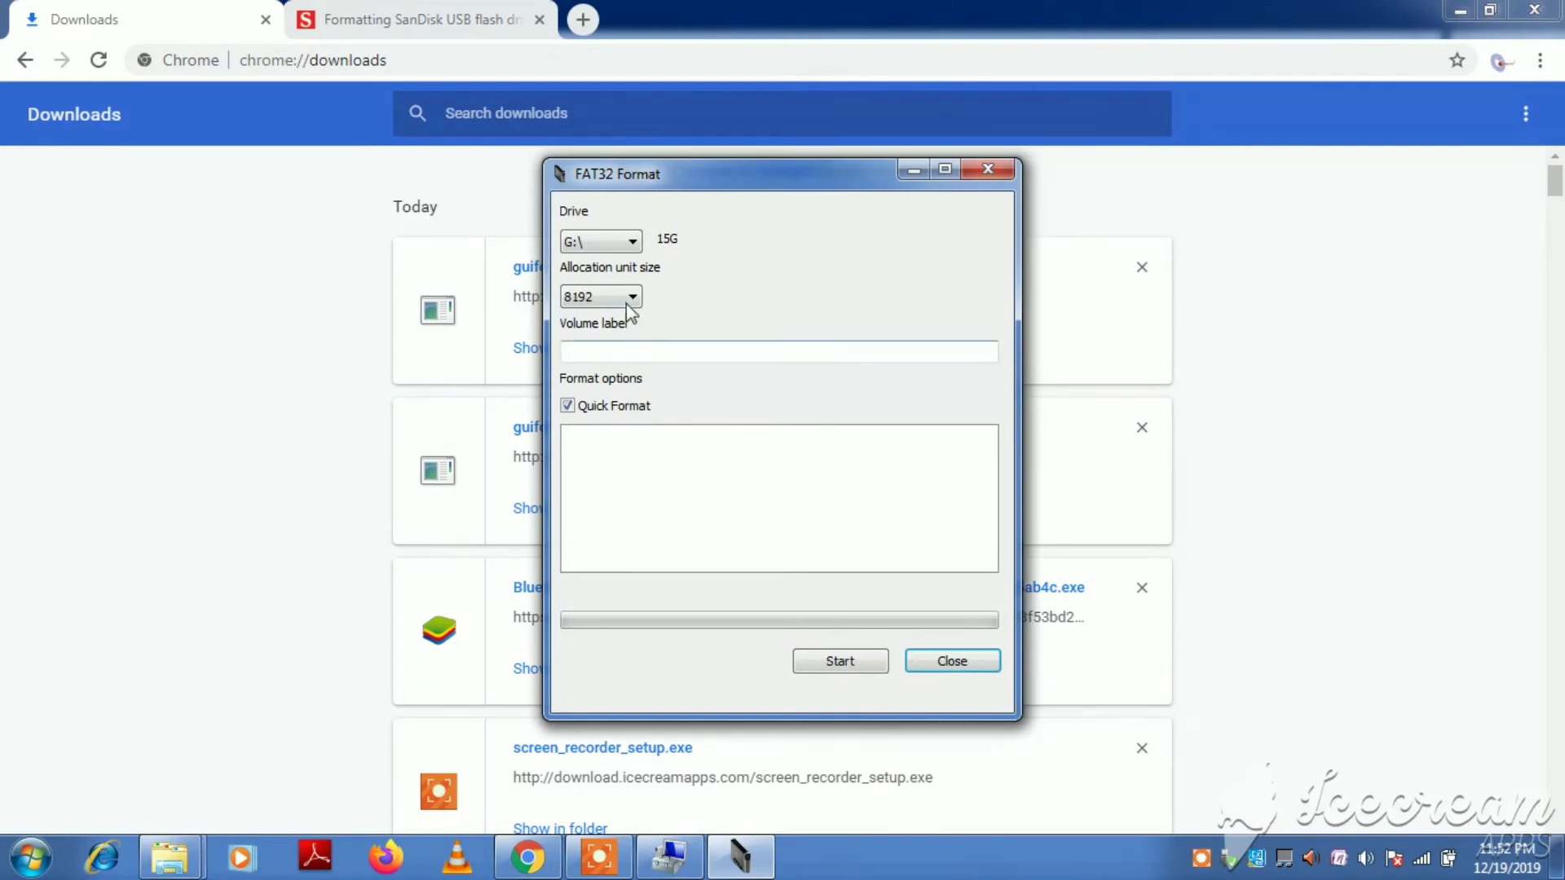
# Compare the drive choices in FAT32 Format with the drives in the Computer window, keeping G:\ as the target
pyautogui.click(617, 242)
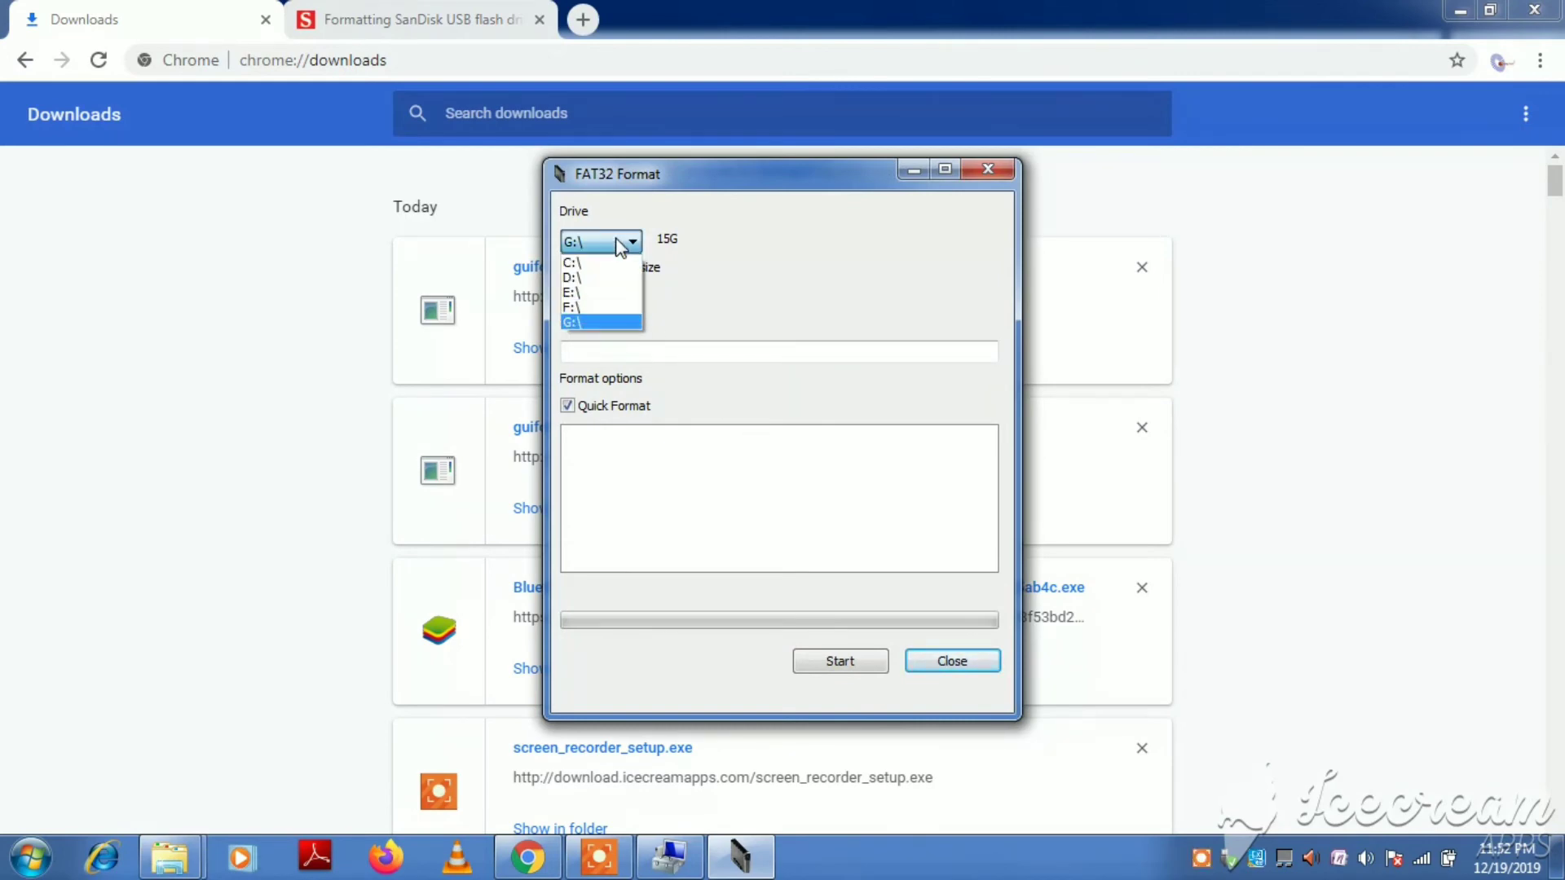
pyautogui.click(870, 265)
pyautogui.click(31, 856)
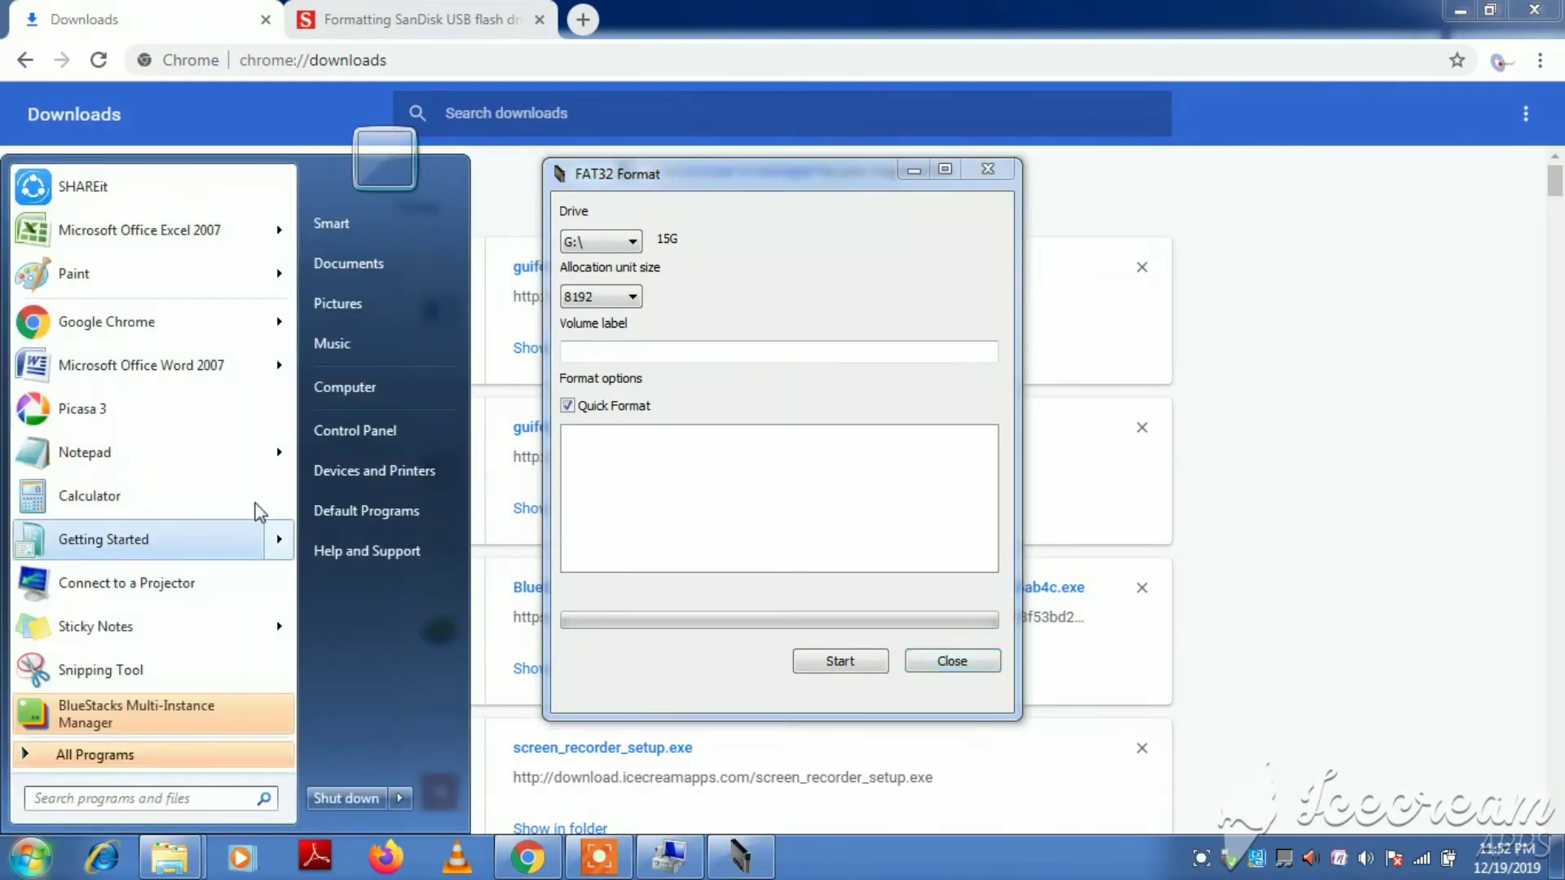
pyautogui.click(371, 403)
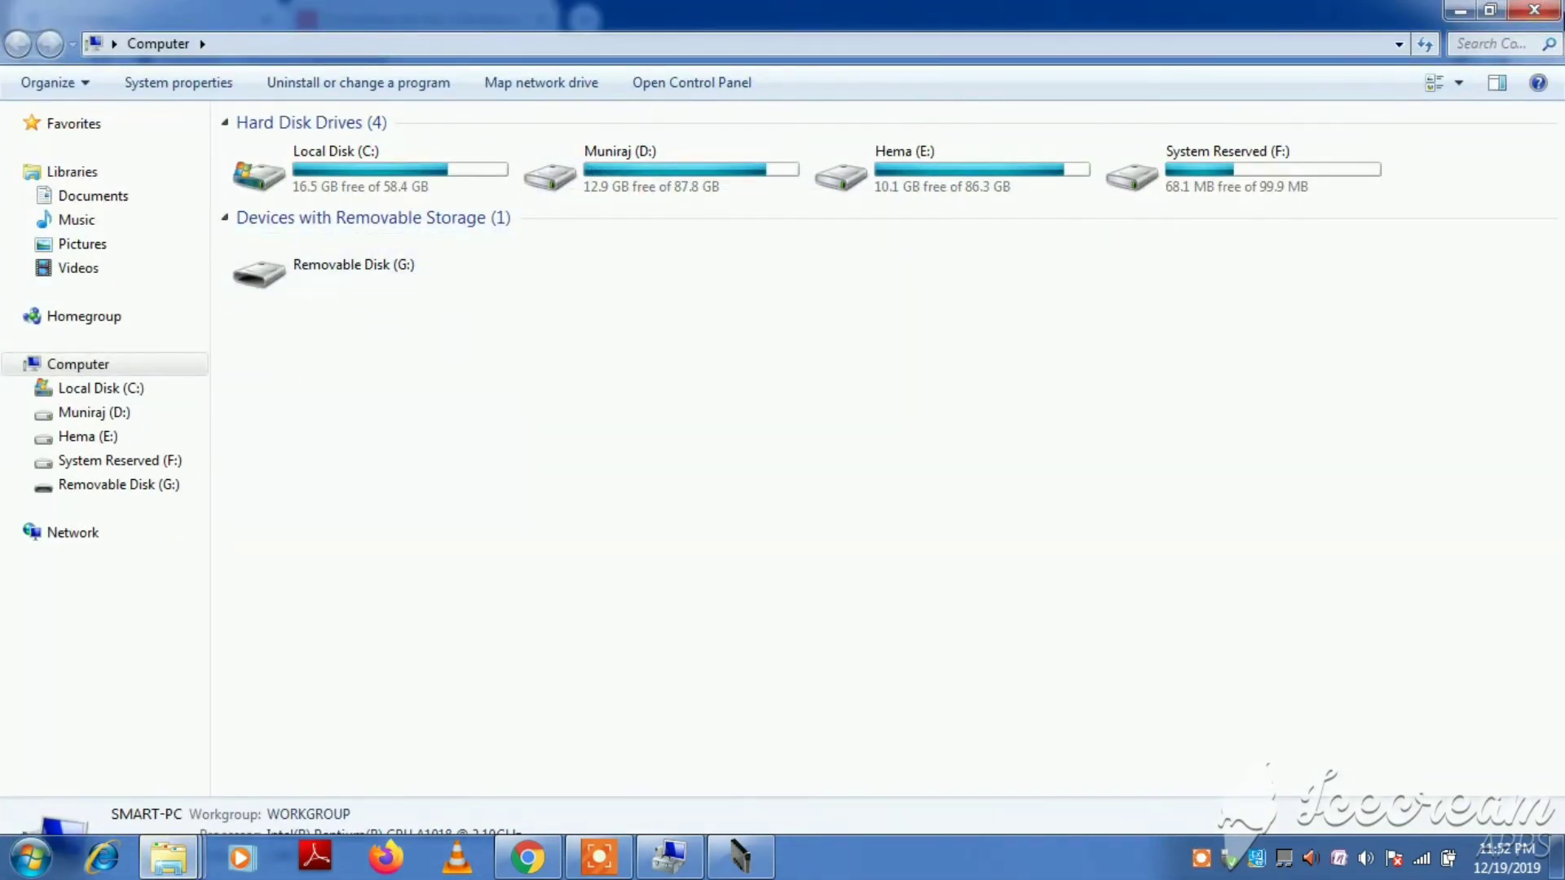
pyautogui.click(1534, 10)
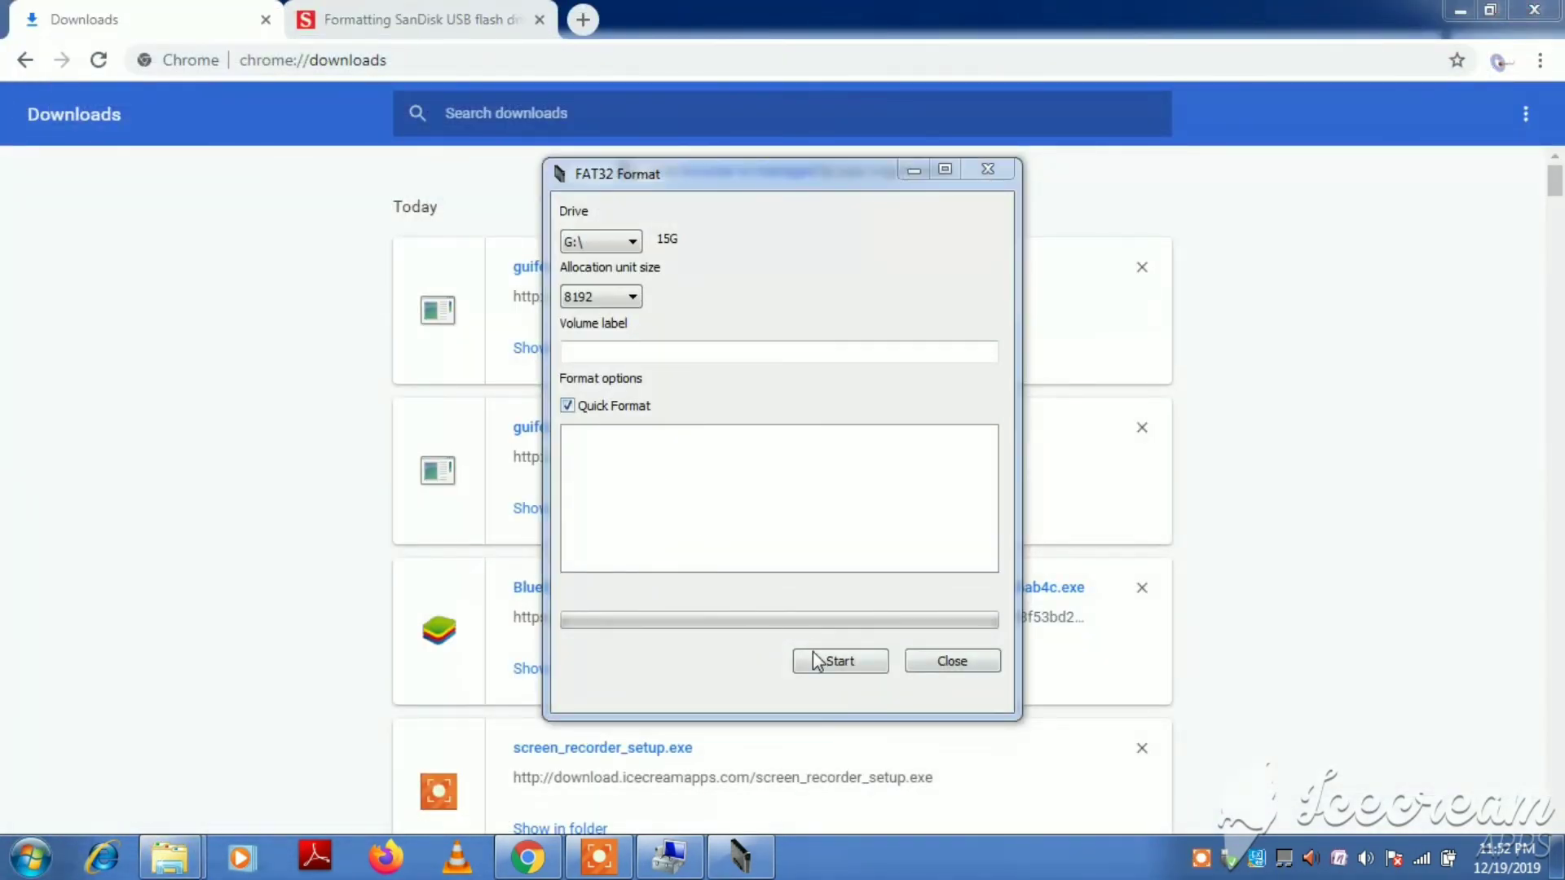
# Try to quick-format drive G:\ in FAT32 Format with an allocation unit size of 8192 and no volume label
pyautogui.click(845, 664)
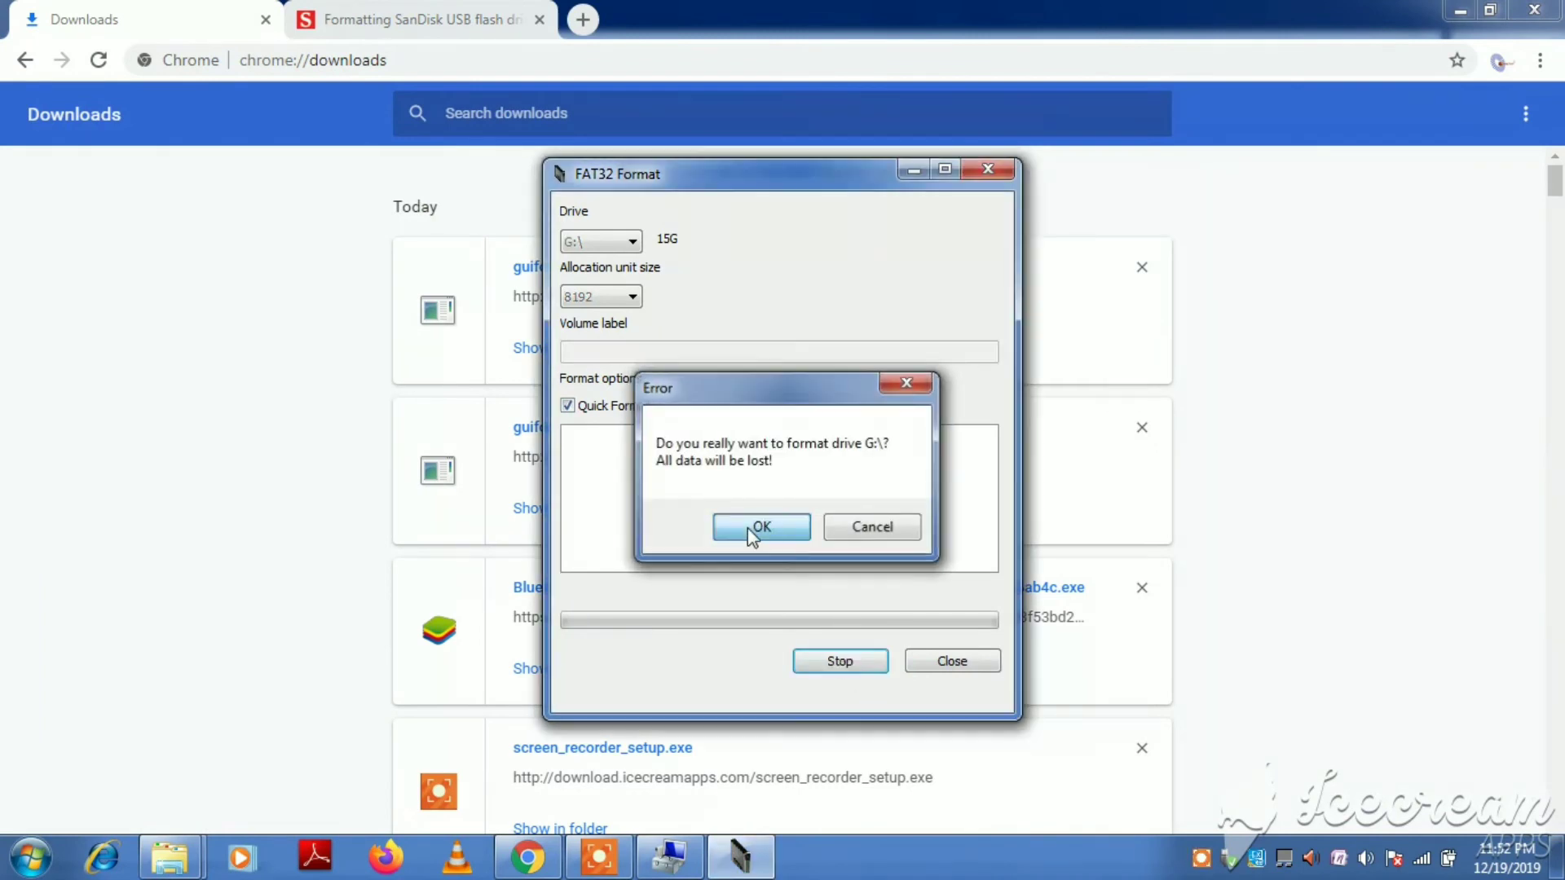
pyautogui.click(746, 528)
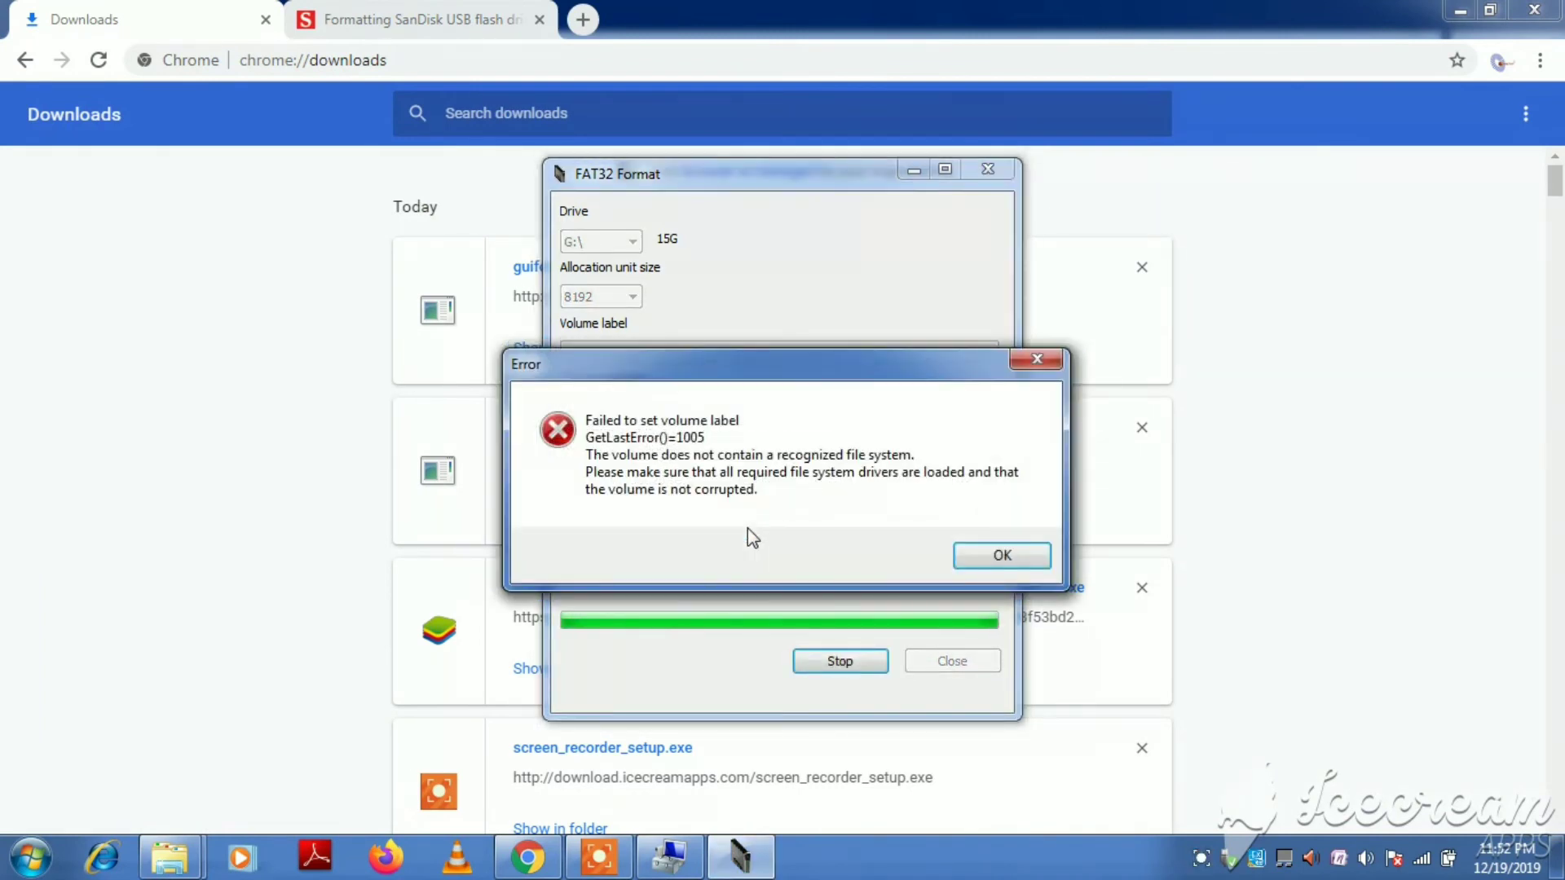
pyautogui.click(1001, 555)
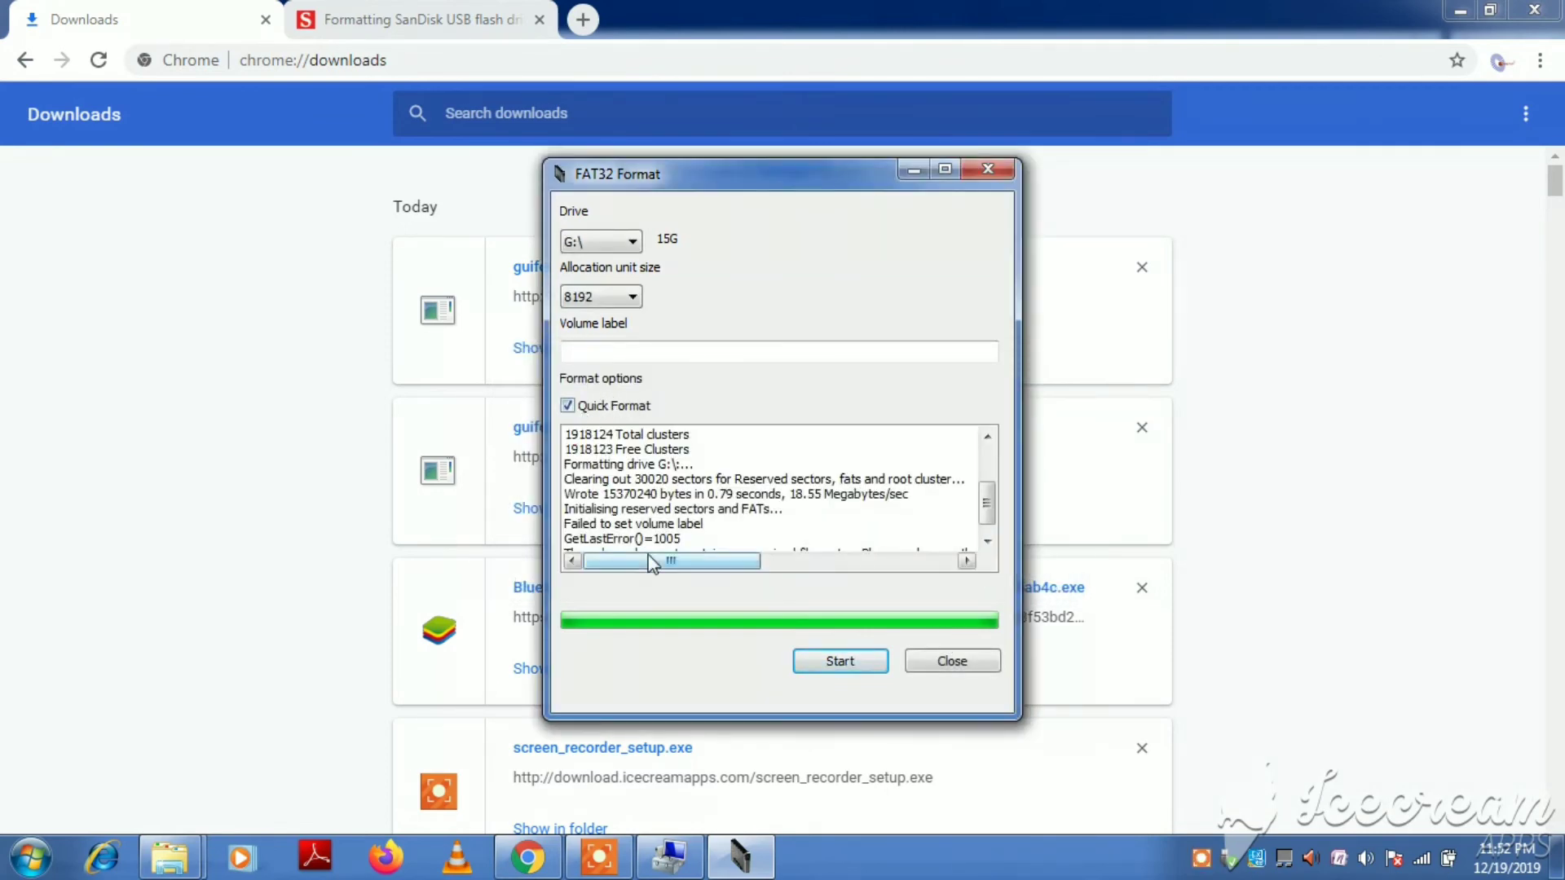
# Review the allocation unit size and drive options, keep 8192 and G:\, and run the quick format again
pyautogui.moveTo(652, 560); pyautogui.dragTo(565, 271)
pyautogui.click(588, 297)
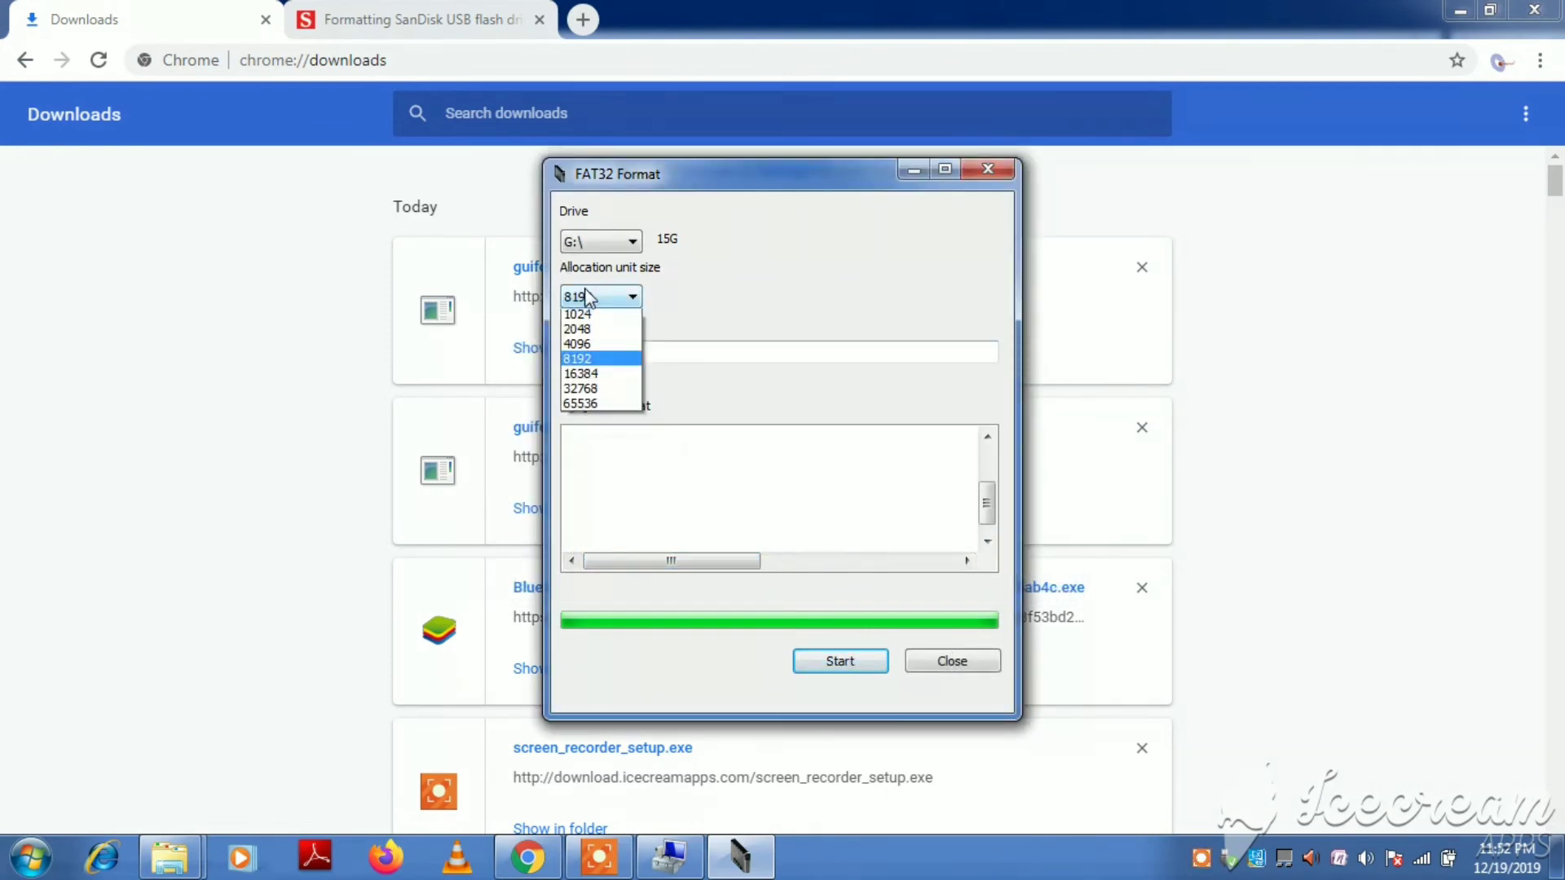
pyautogui.click(702, 288)
pyautogui.click(632, 243)
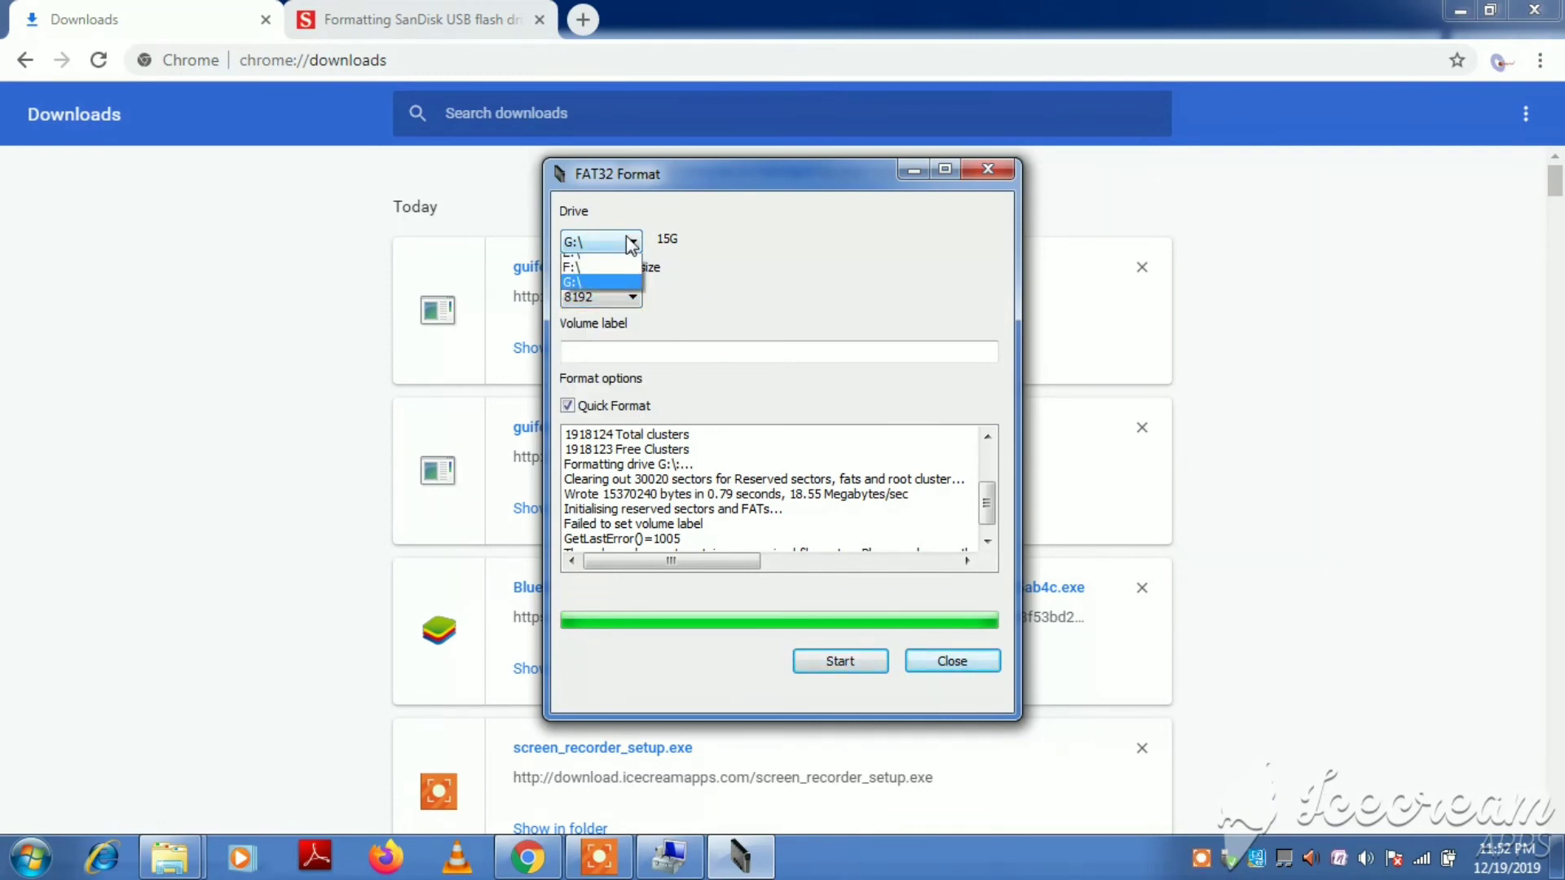
pyautogui.click(784, 254)
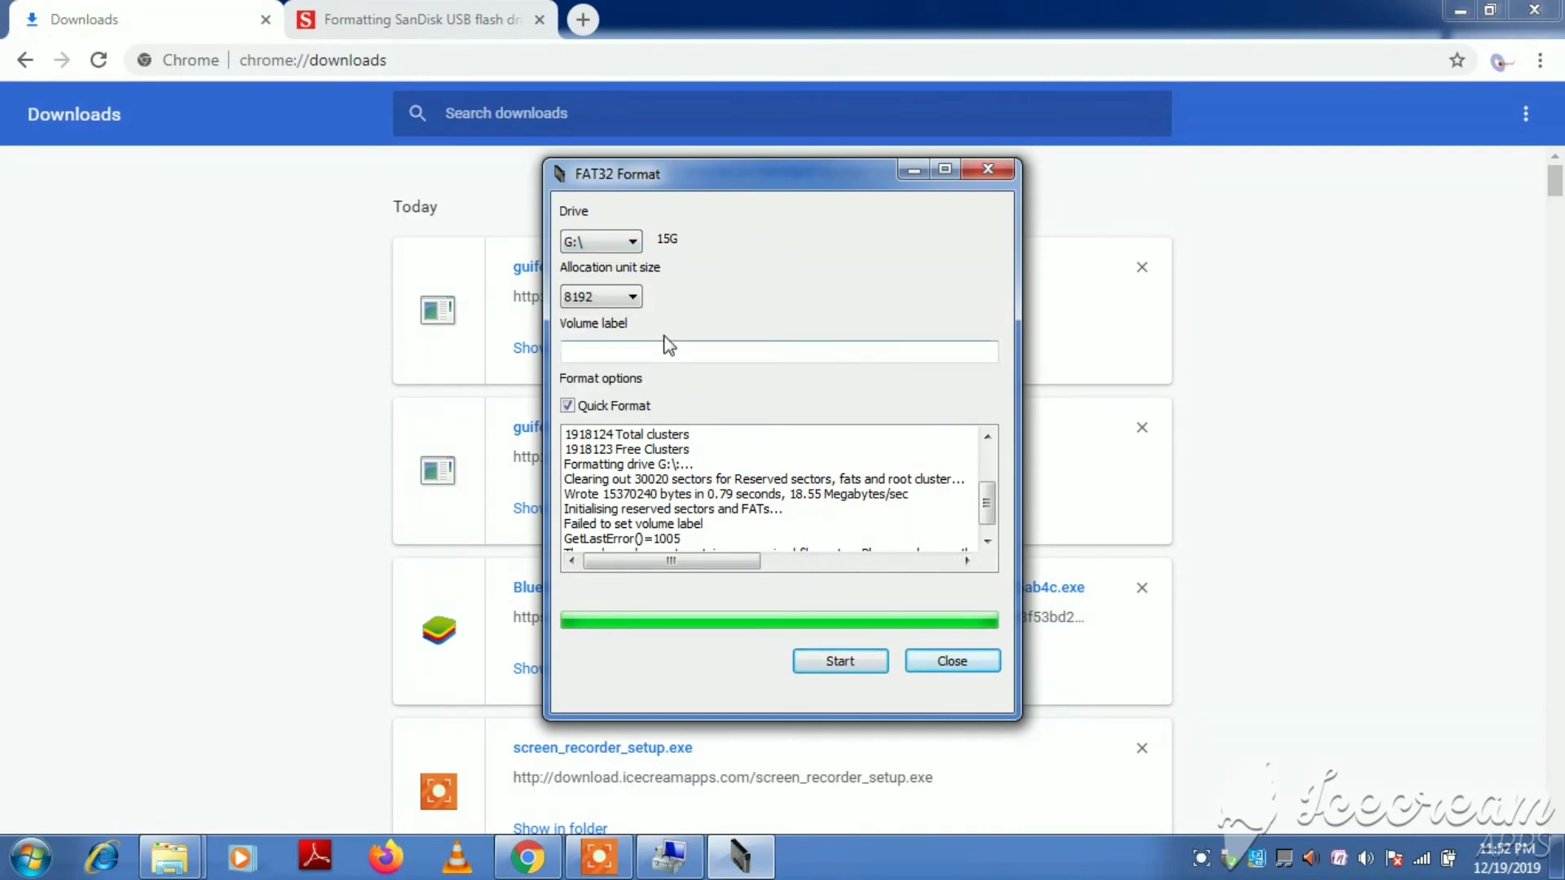
pyautogui.click(839, 662)
pyautogui.click(786, 526)
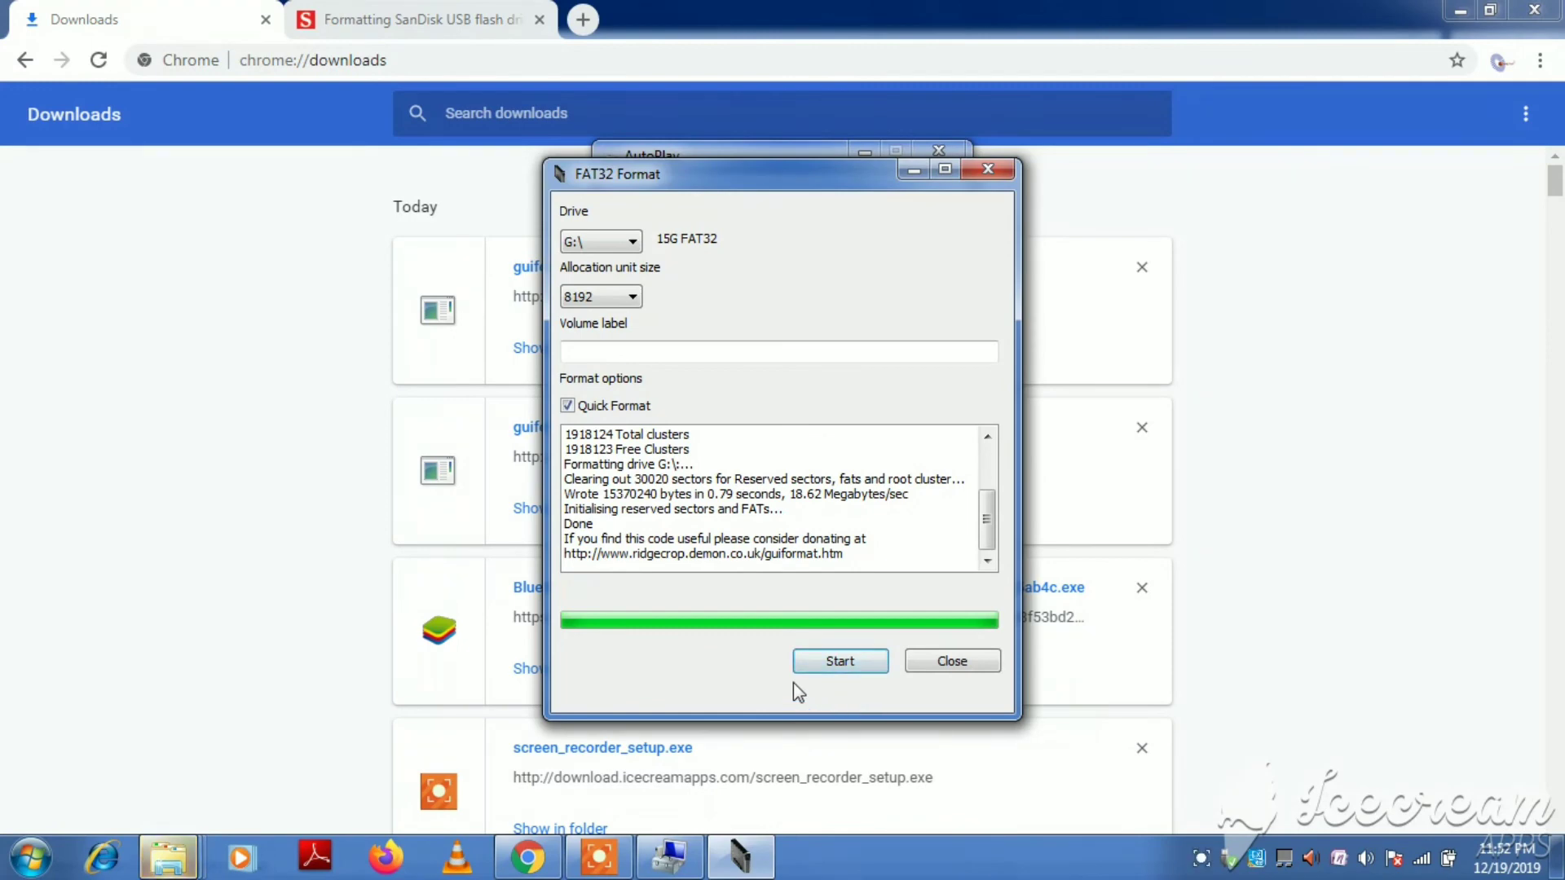
# Try to format drive G:\ once more with the same settings while the AutoPlay window is open
pyautogui.click(856, 673)
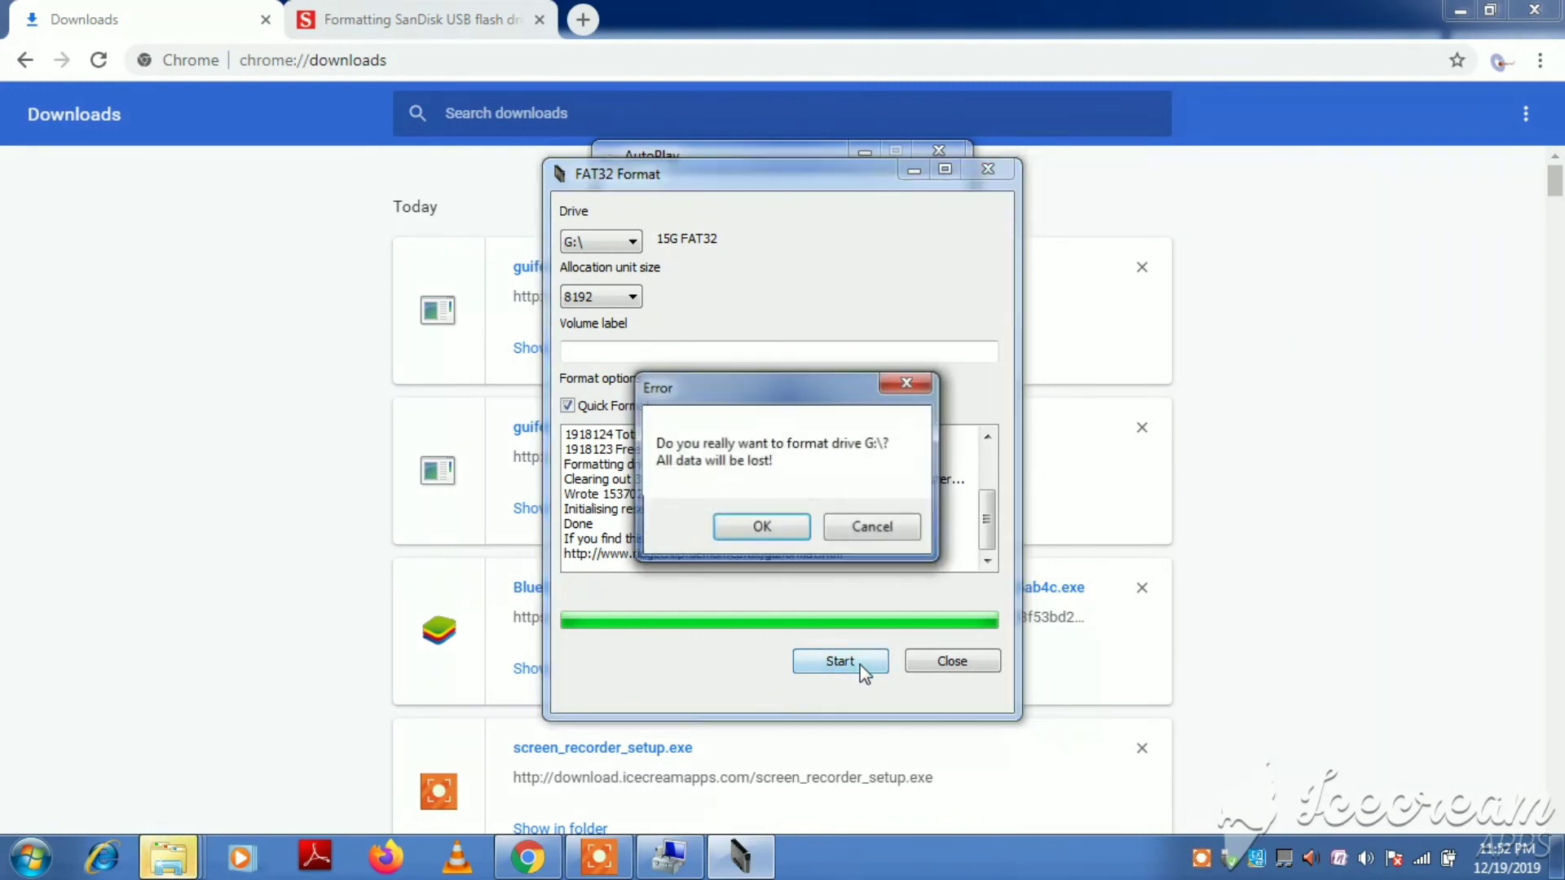
pyautogui.click(787, 530)
pyautogui.click(1002, 546)
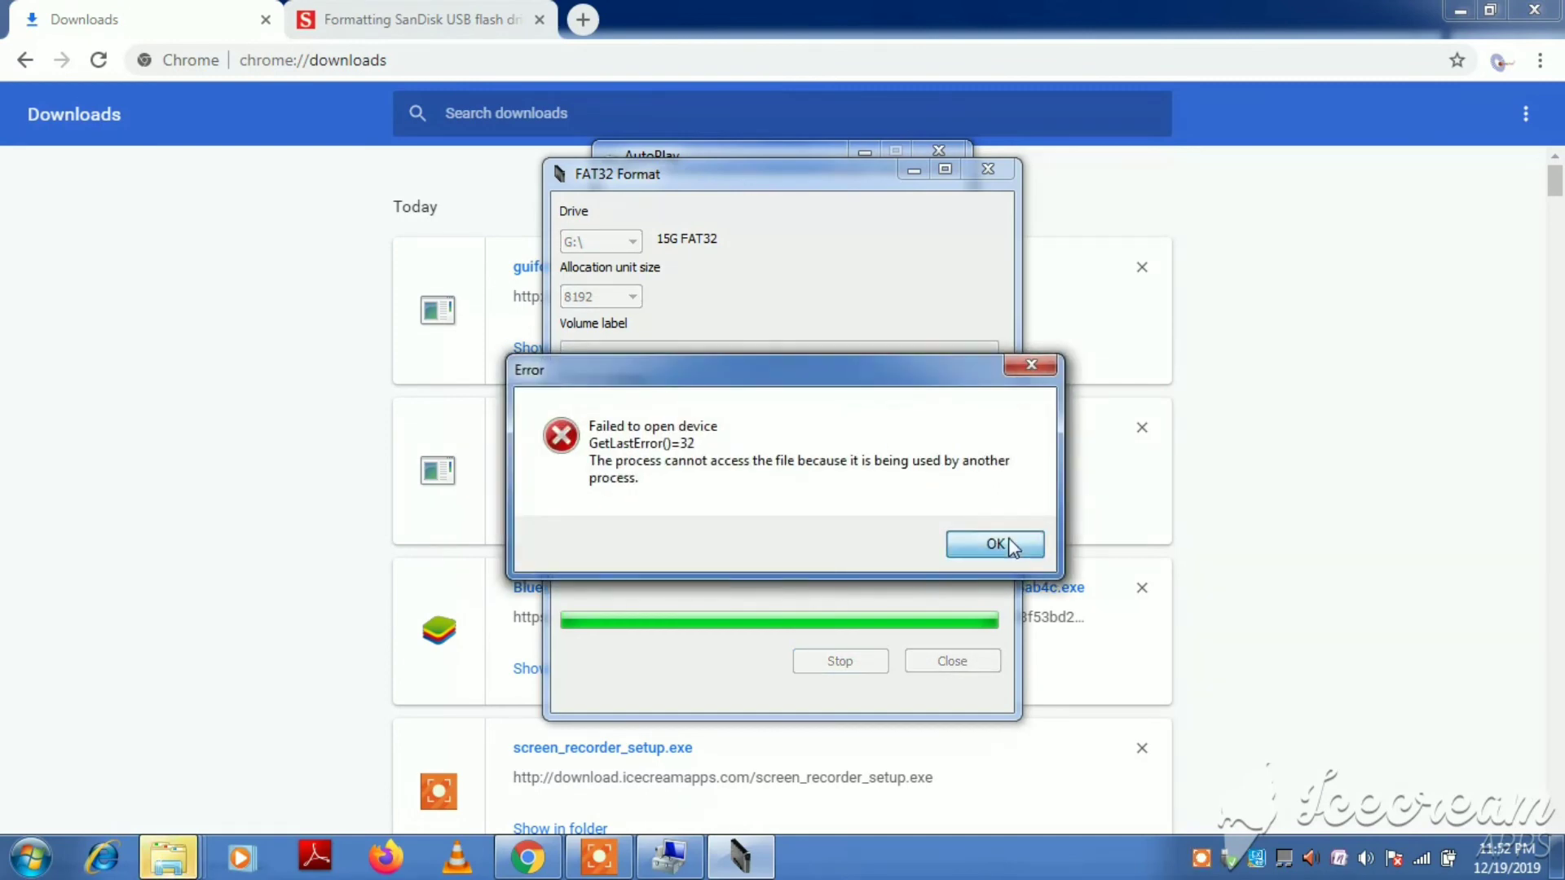
# Close FAT32 Format and the AutoPlay window, and check Removable Disk (G:) in the Computer window
pyautogui.click(988, 169)
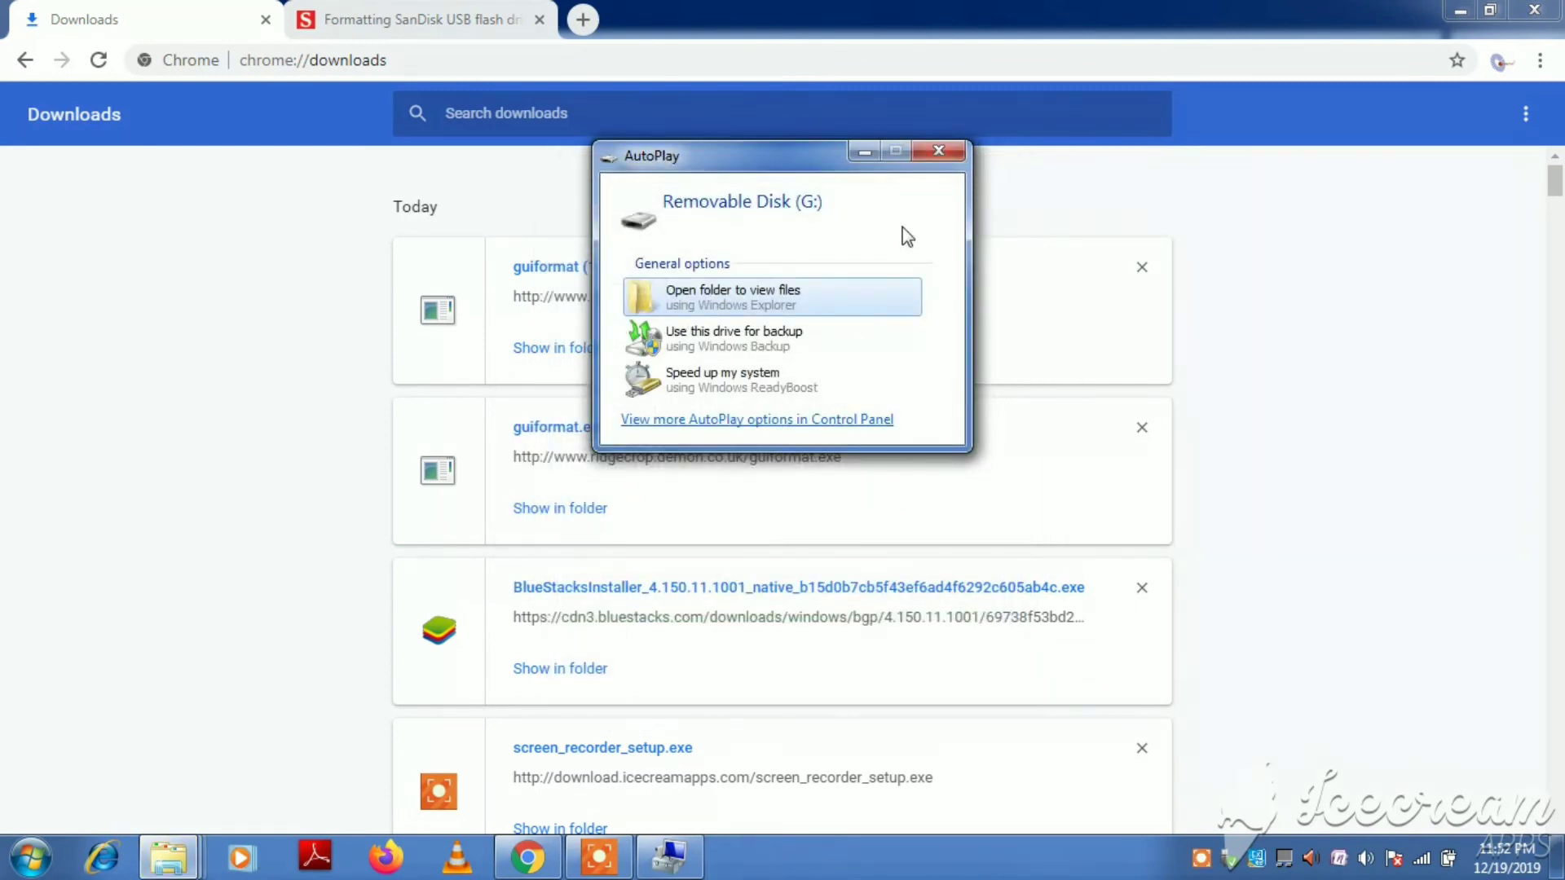
pyautogui.click(938, 152)
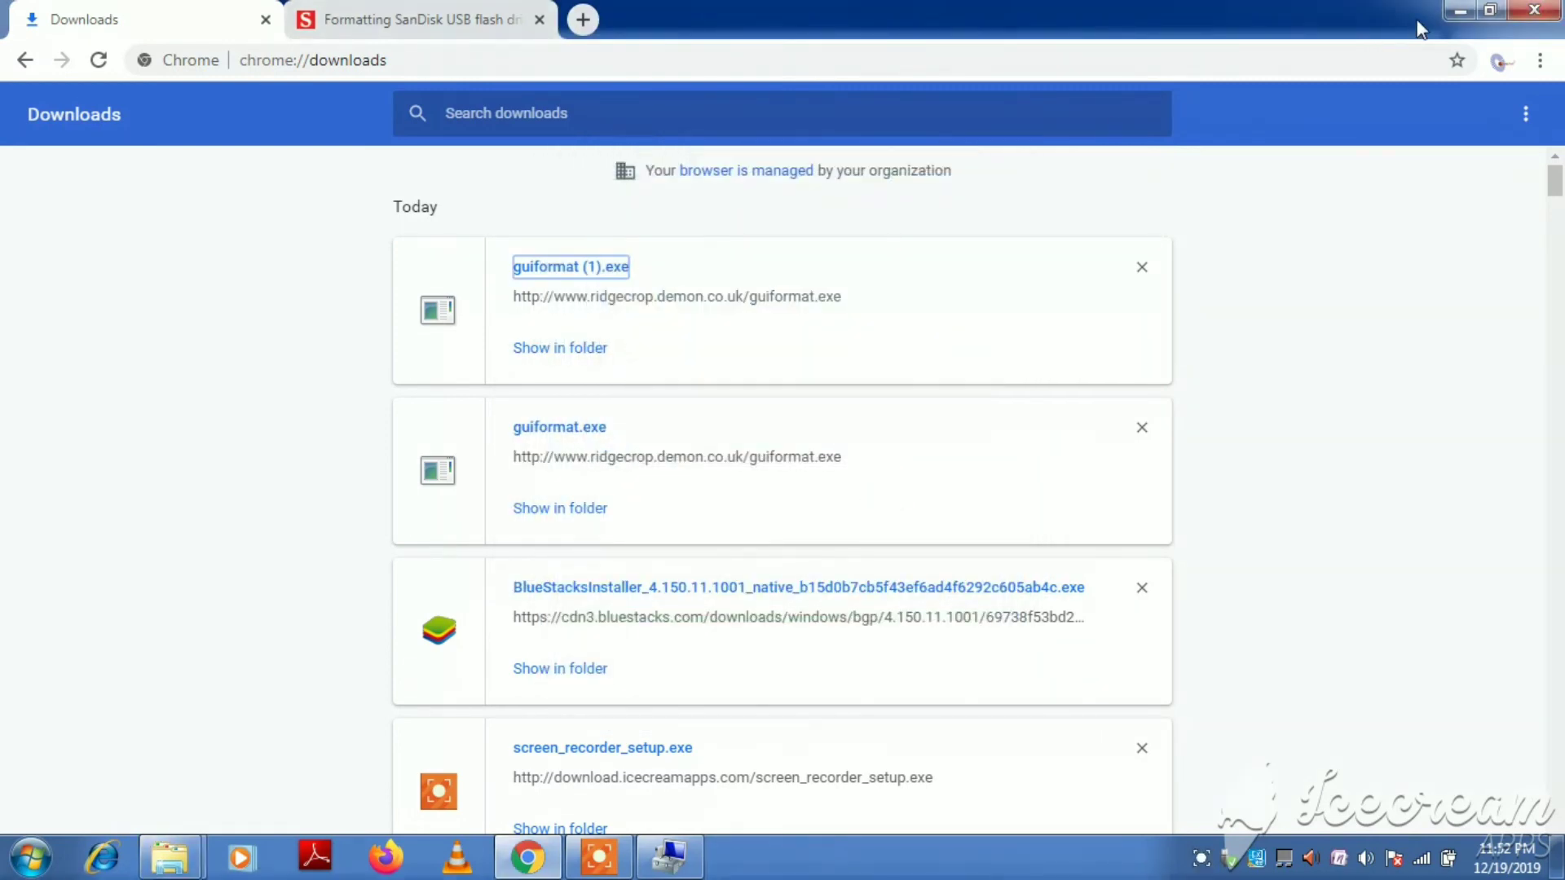
pyautogui.click(1460, 10)
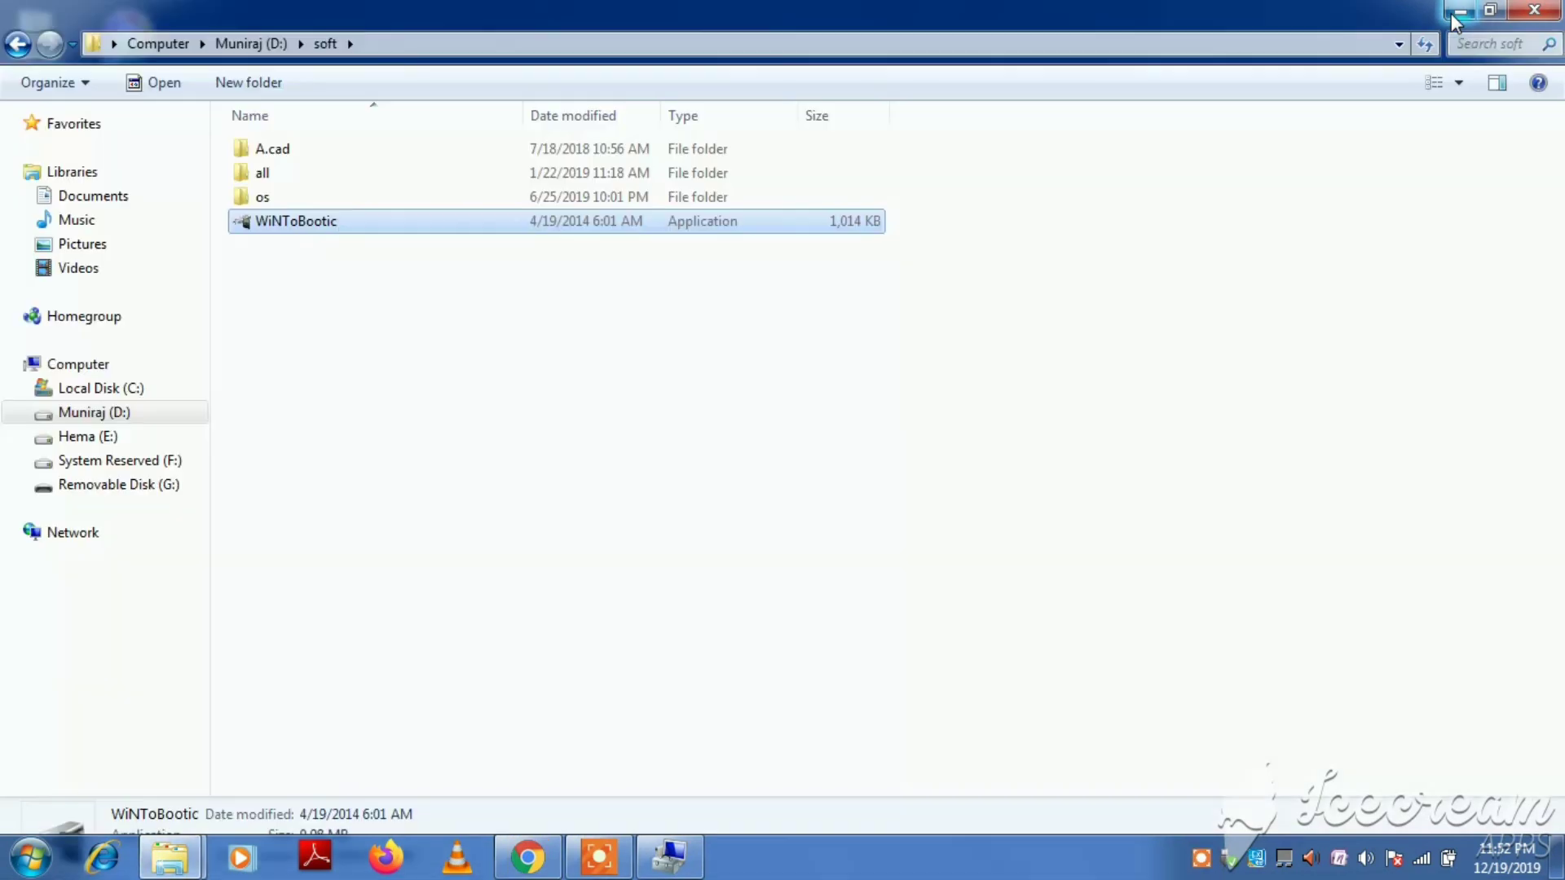
pyautogui.click(89, 368)
pyautogui.click(399, 281)
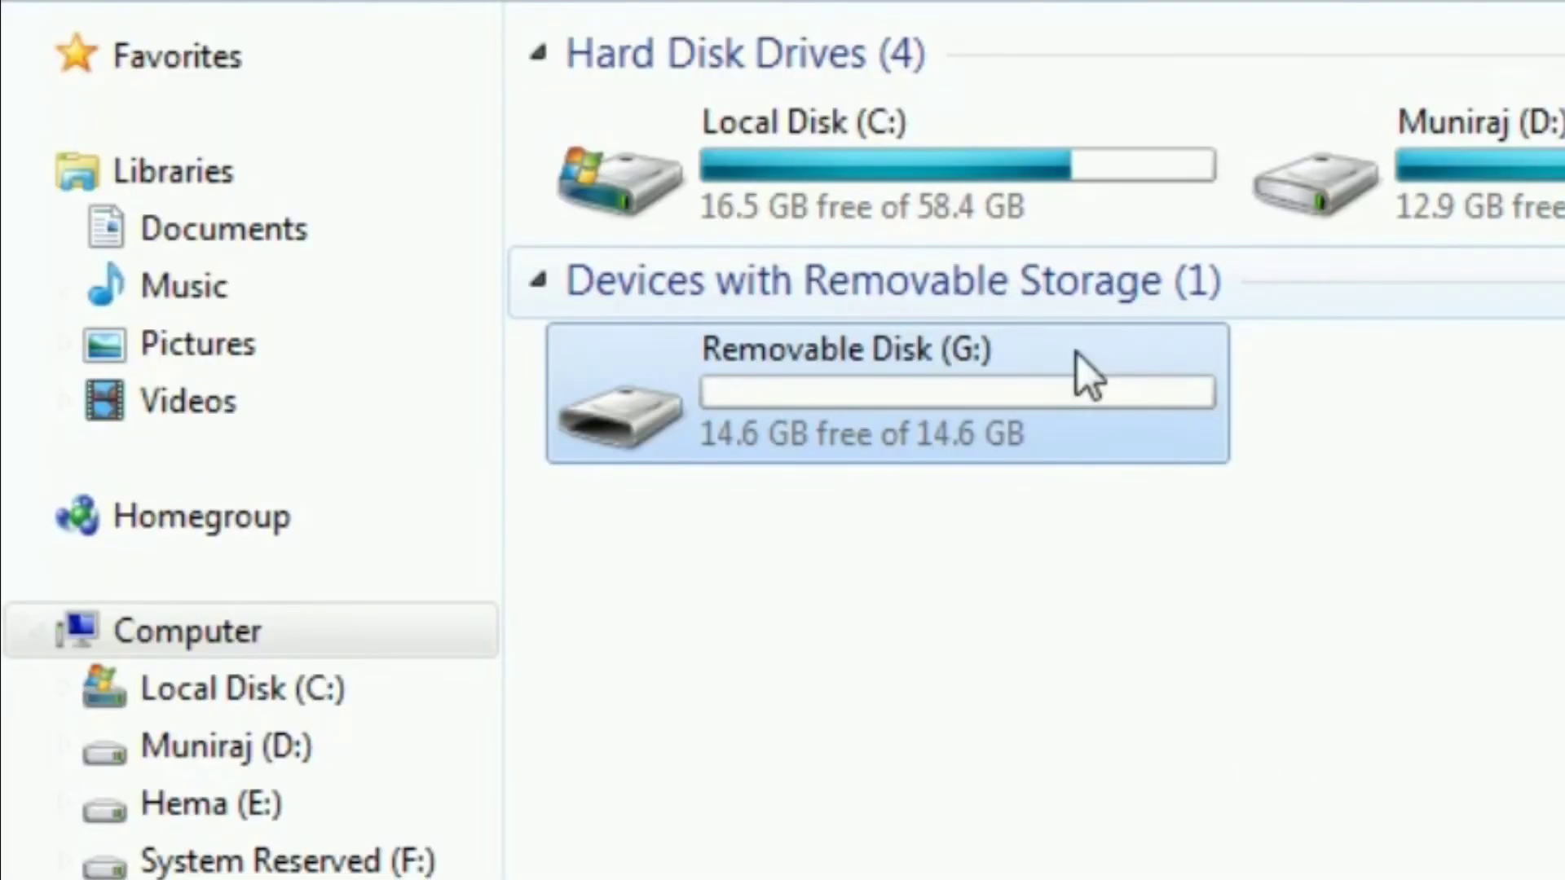